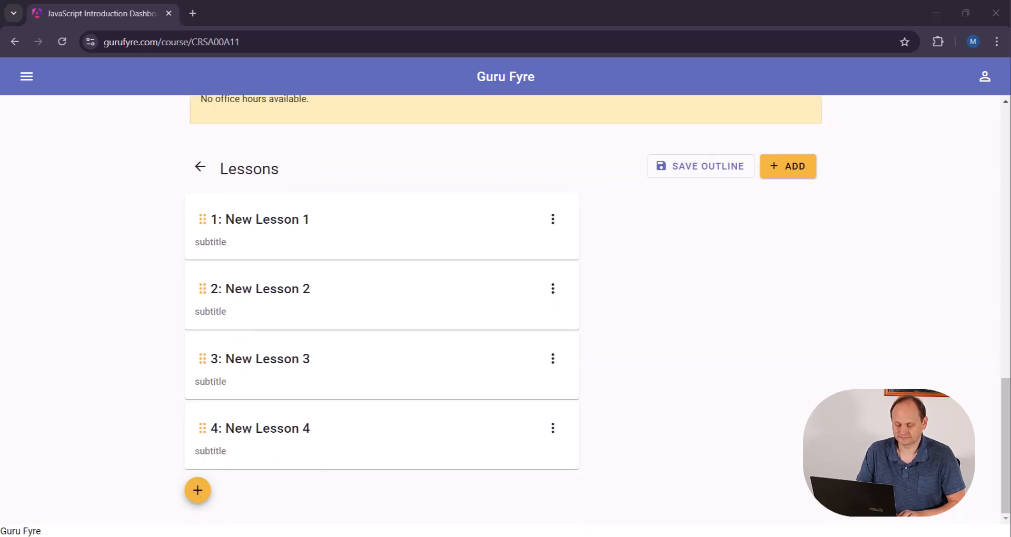
Rename lesson 1 to "Overview" with the subtitle "What this course covers" and save it
click(554, 216)
click(579, 254)
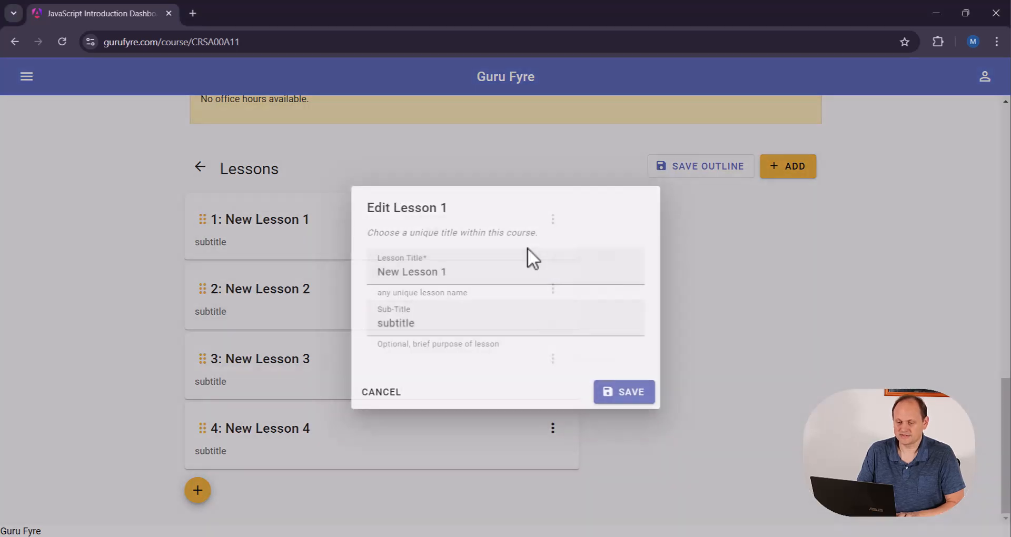
text(Overview)
key(Delete)
key(Delete)
key(Delete)
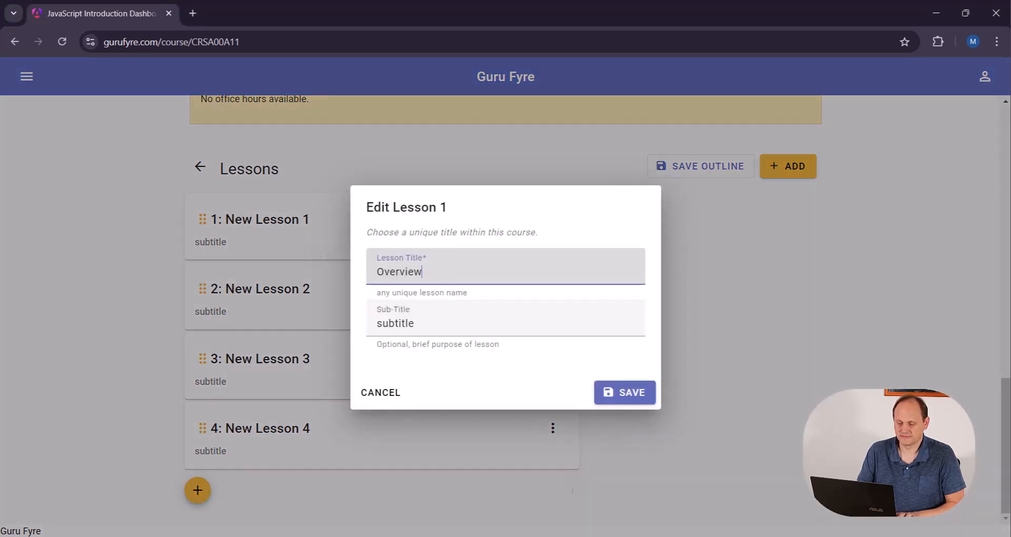
drag(394, 325, 377, 324)
text(What this course covers)
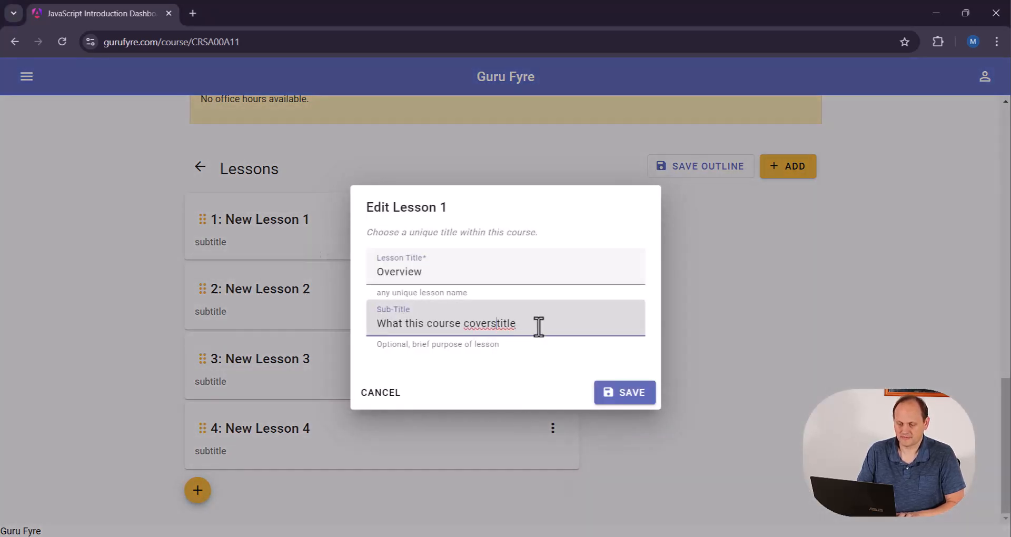
key(Delete)
key(Delete)
key(Delete)
key(Delete)
key(Delete)
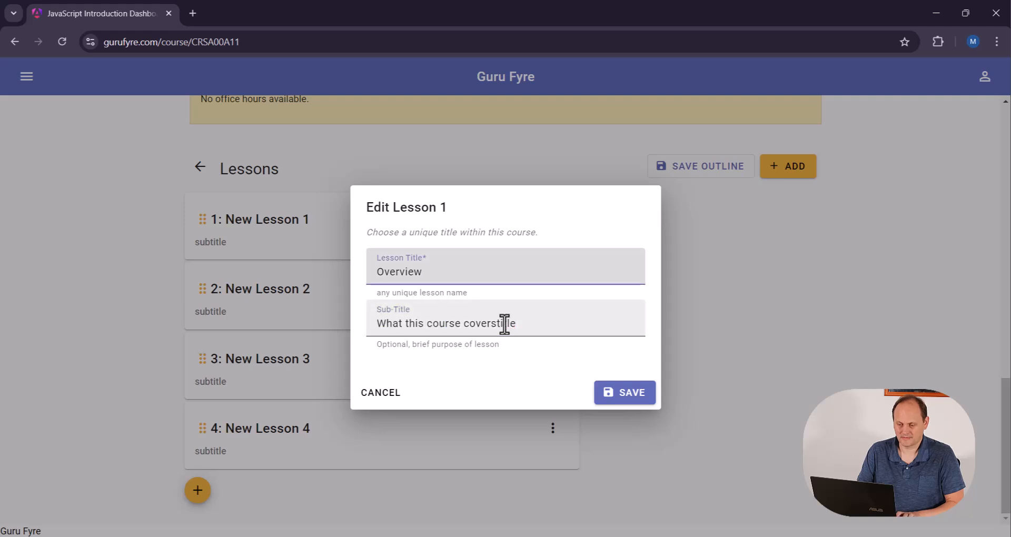
click(625, 392)
Rename lesson 2 to "Tool Setup" with the subtitle "vs code and extensions" and save it
click(552, 289)
click(591, 327)
text(Tool Setup)
click(494, 323)
text(vs code and extensions)
click(632, 394)
Rename lesson 3 to "Variables" with the subtitle "storing values" and save it
click(552, 359)
click(591, 397)
text(Variables)
click(562, 324)
text(storing values)
click(636, 396)
Rename lesson 4 to "Comparing Equality" with the subtitle "and more operations" and save it
click(554, 428)
click(580, 285)
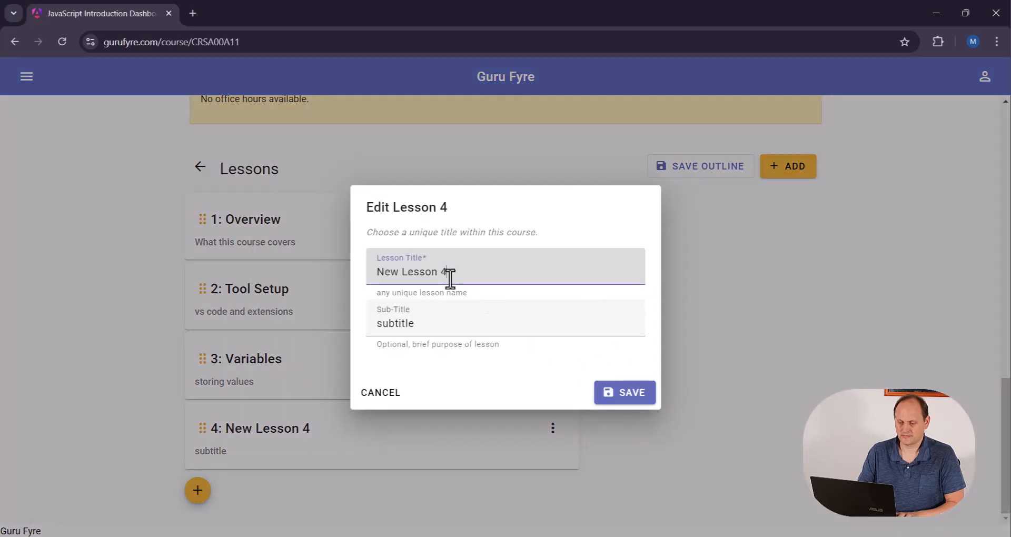
text(Comparing Equality)
key(Tab)
text(and more operations)
click(627, 392)
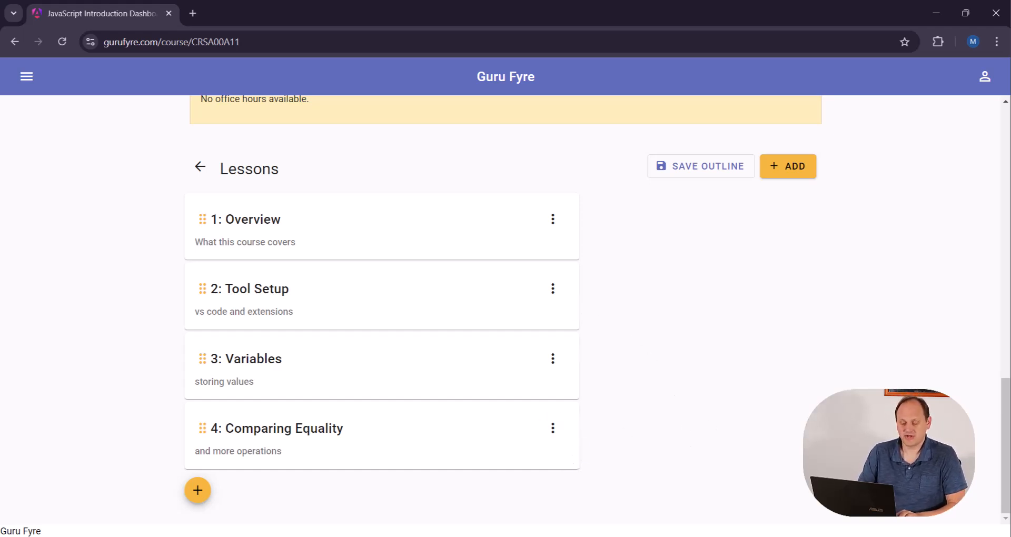
Try to open a checklist for the Comparing Equality lesson, and save the lesson outline
click(549, 430)
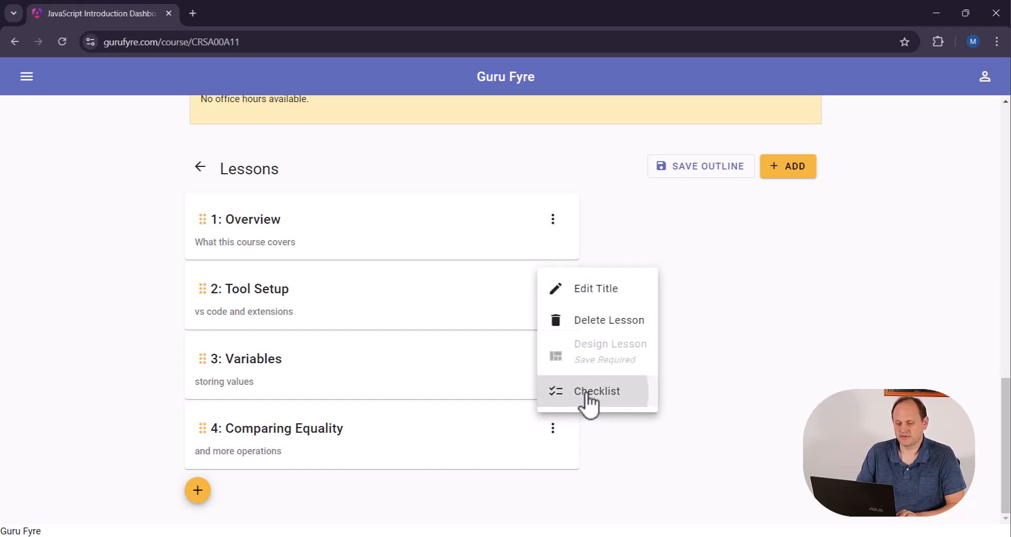
click(582, 398)
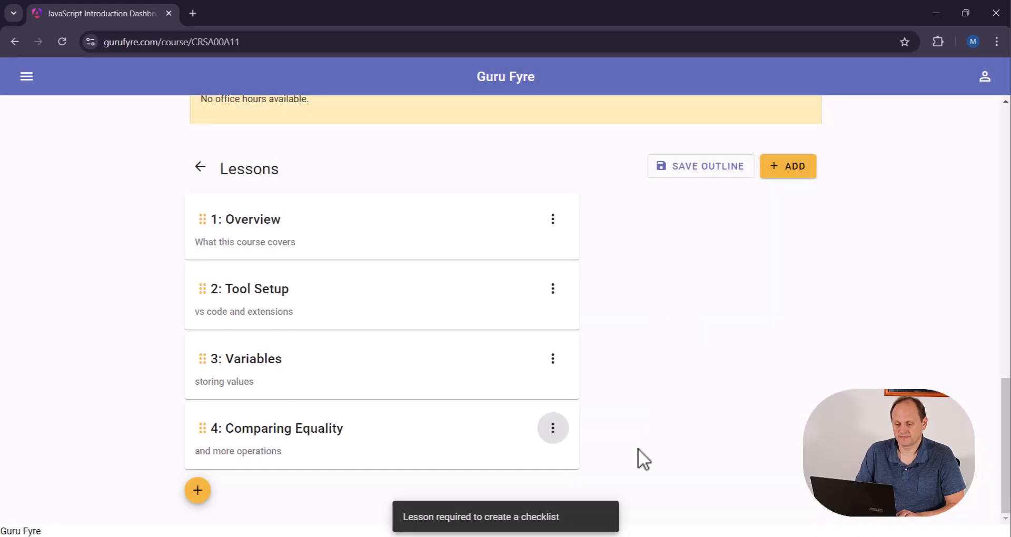
click(716, 169)
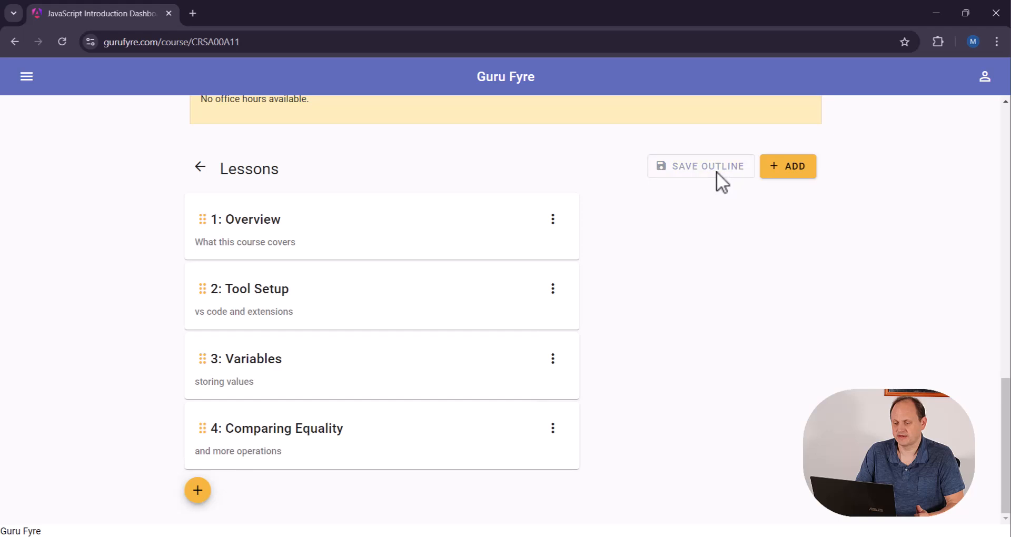
Start lesson 4's checklist titled "What you will learn about comparing equality", described as "is it equal or "strictly" equal. You'll find out the difference in this lesson"
click(554, 436)
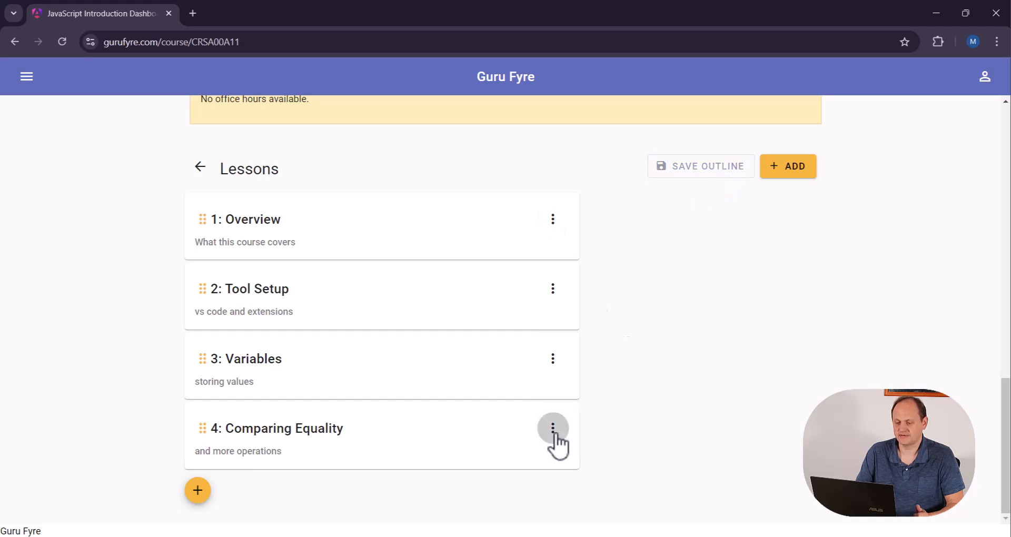
click(601, 393)
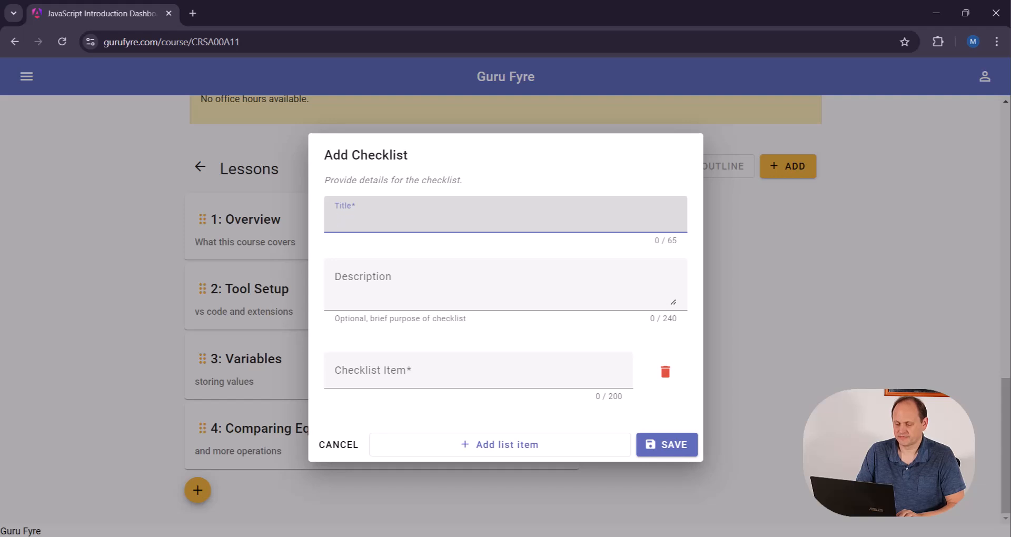
text(What you will learn about comparing equality)
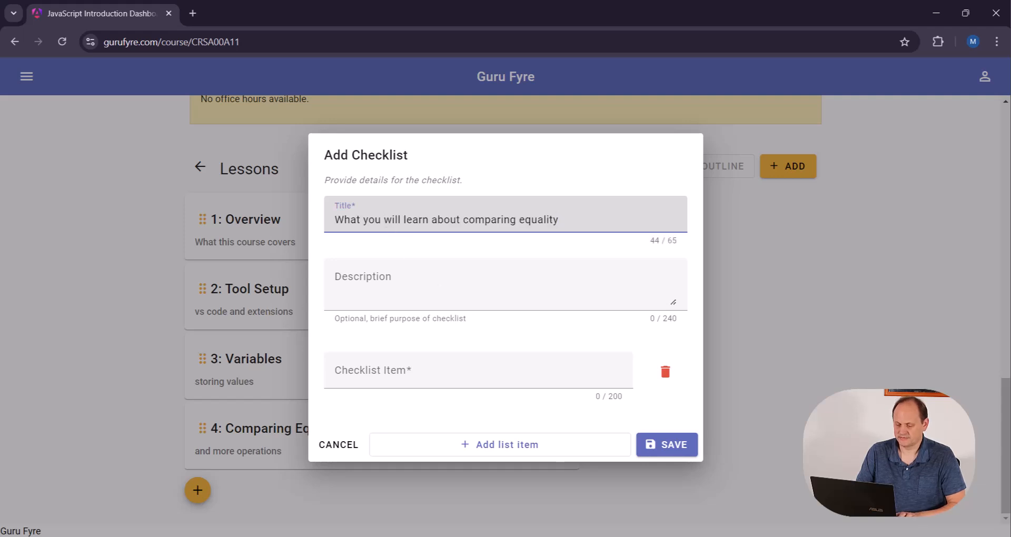
key(alt+Tab)
click(396, 270)
text(is it equal or "strictly" equal. You'll find out the difference in this lesson)
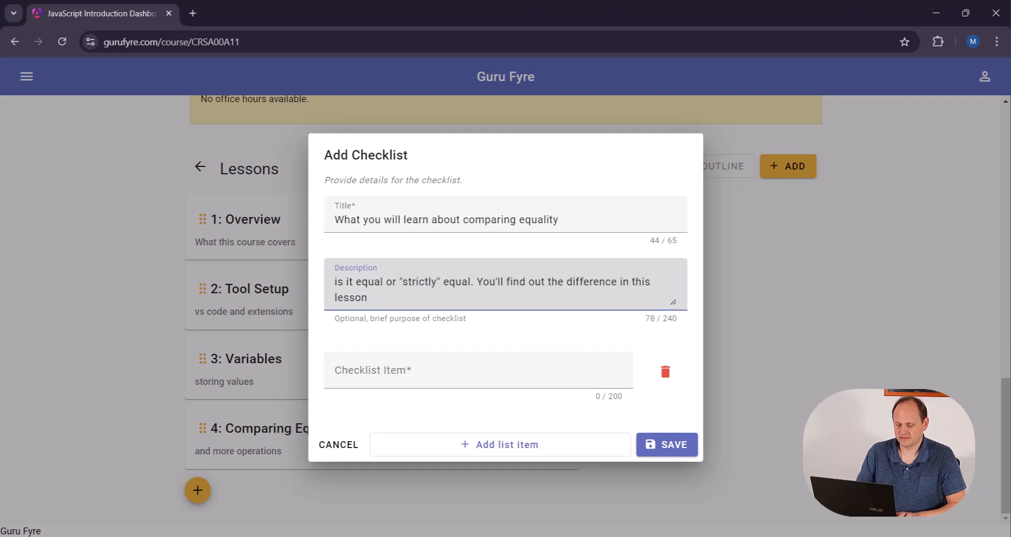
Enter "equality expressions" as the first checklist item and add two more blank items
key(alt+Tab)
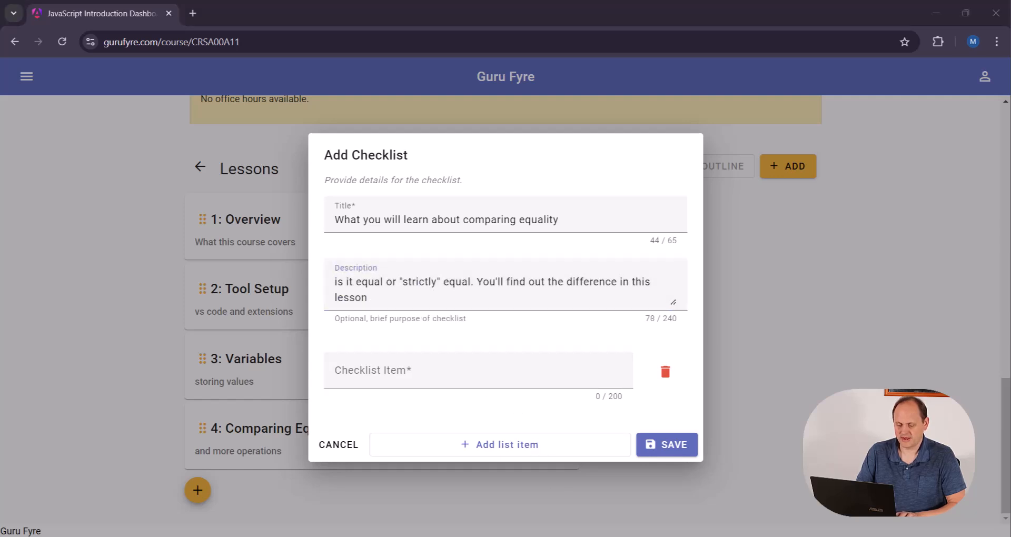
click(436, 372)
text(equality expressions)
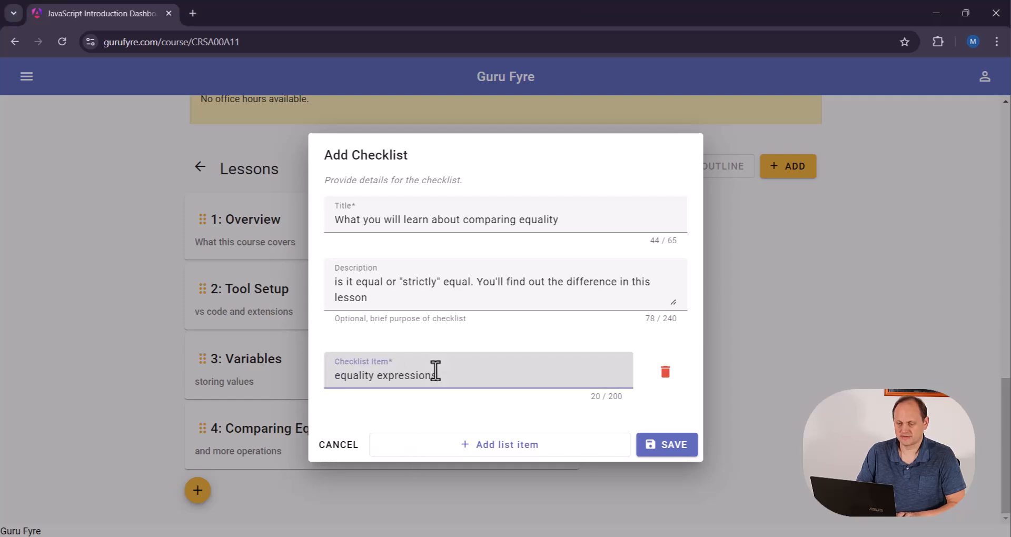
click(510, 446)
click(508, 474)
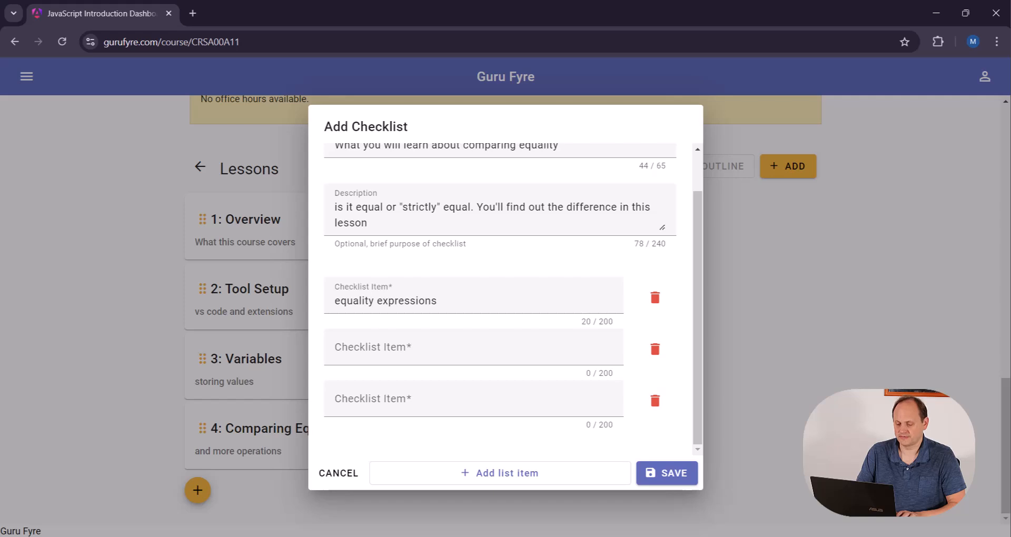
Fill the two blank checklist items with "= versus == versus ===" and "negate an expression", and save the checklist
key(alt+Tab)
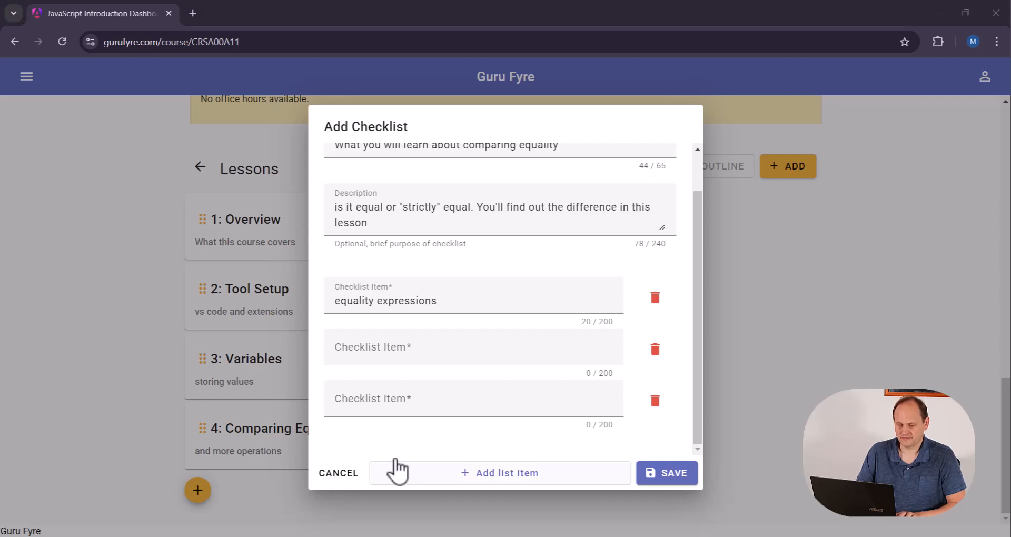
click(380, 346)
text(= versus == versus ===)
key(alt+Tab)
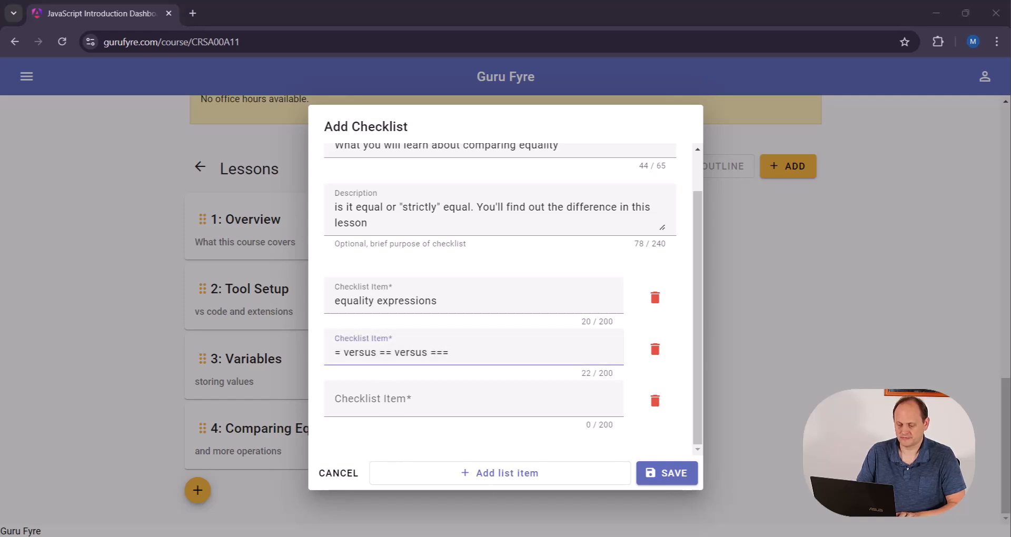
click(425, 400)
text(negate an expression)
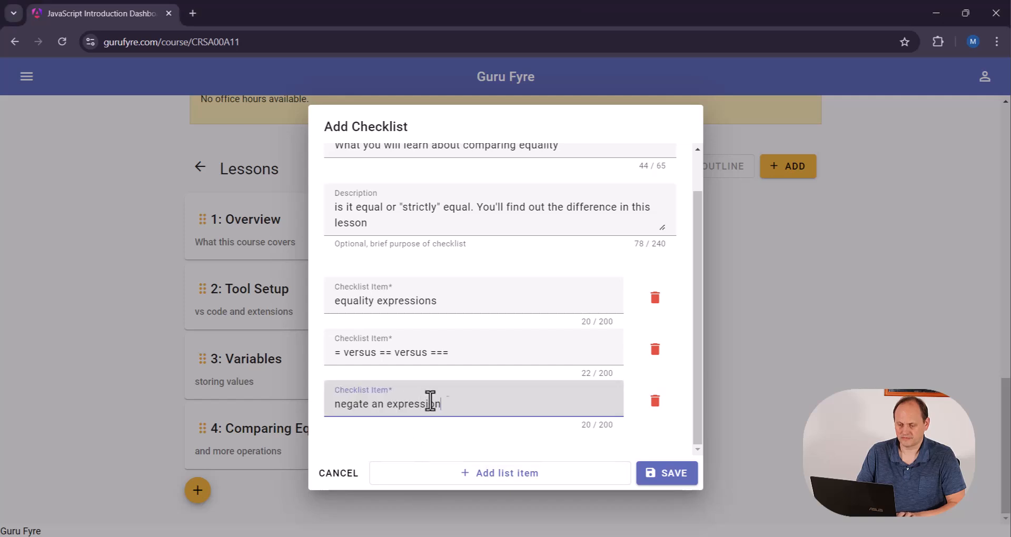
click(675, 474)
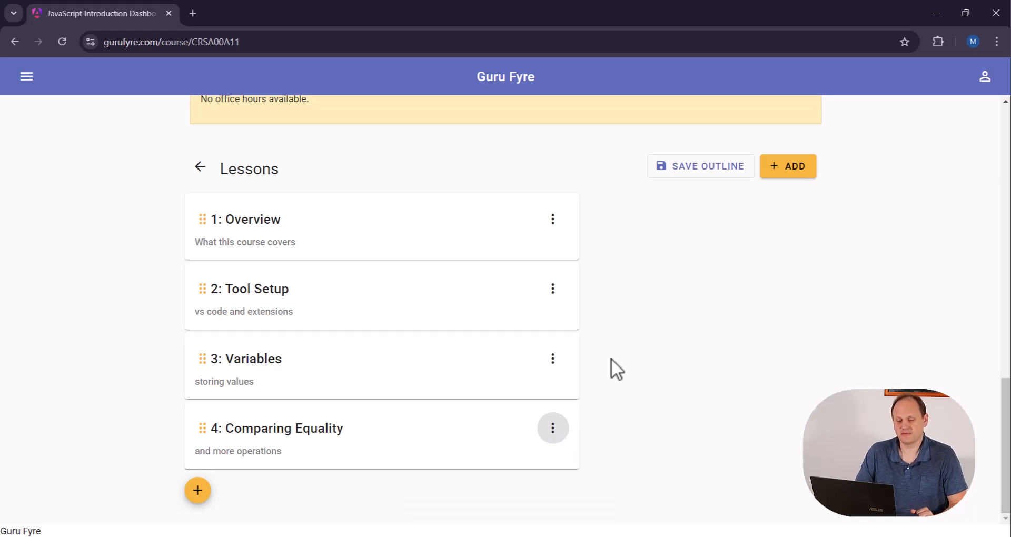
Save the lesson outline with the checklist included
scroll(379, 207, up, 10)
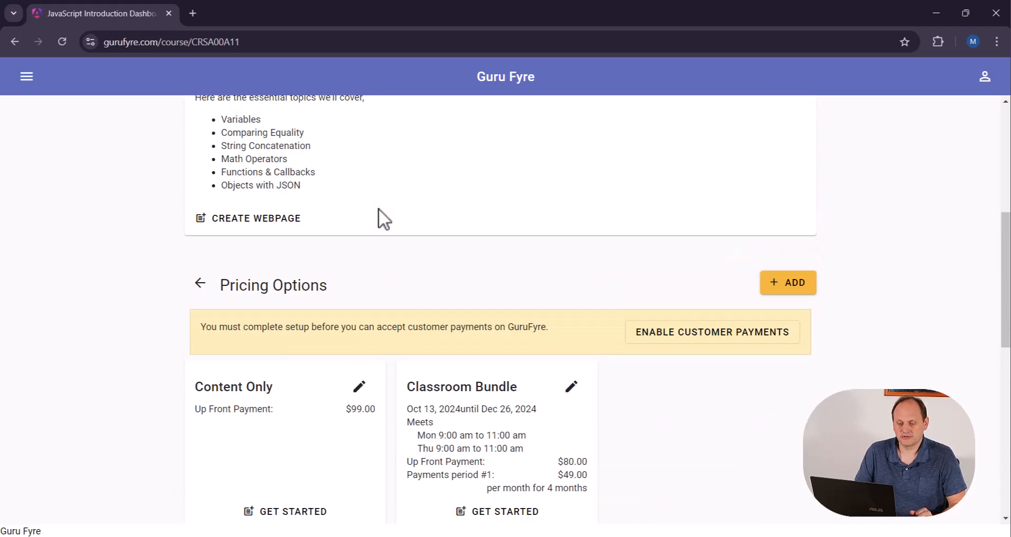
scroll(434, 315, down, 7)
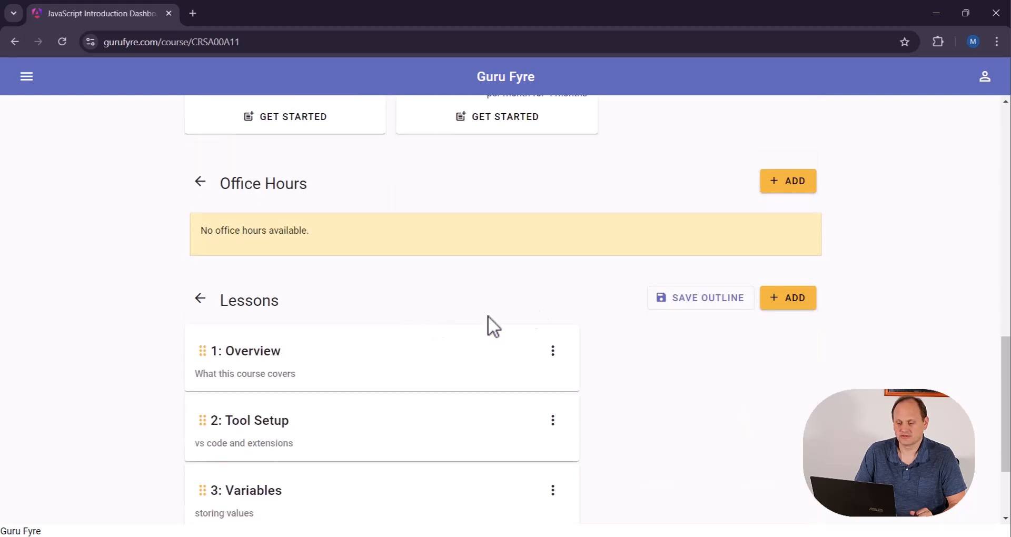
click(738, 299)
Create a webpage for the JavaScript Introduction course
scroll(634, 270, up, 8)
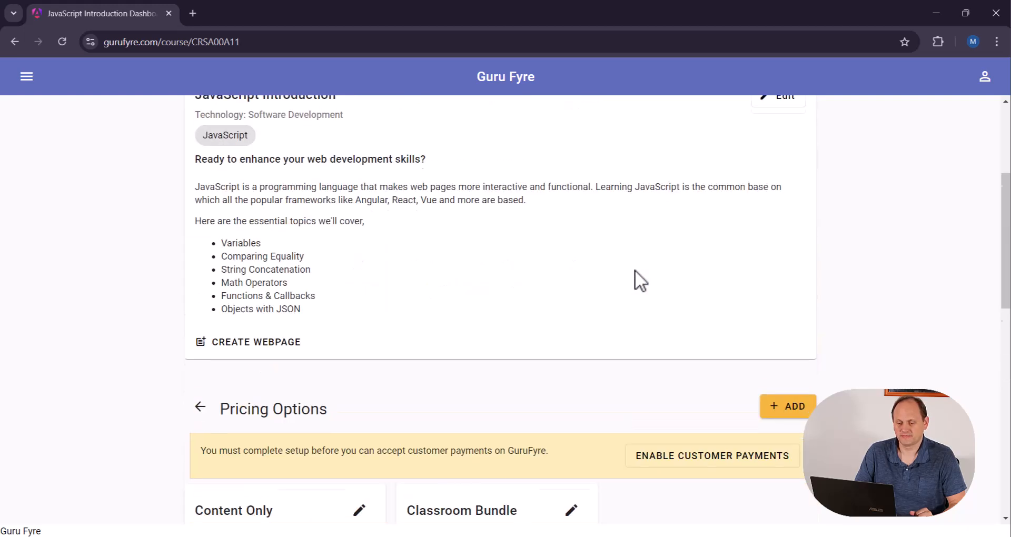
scroll(420, 254, up, 1)
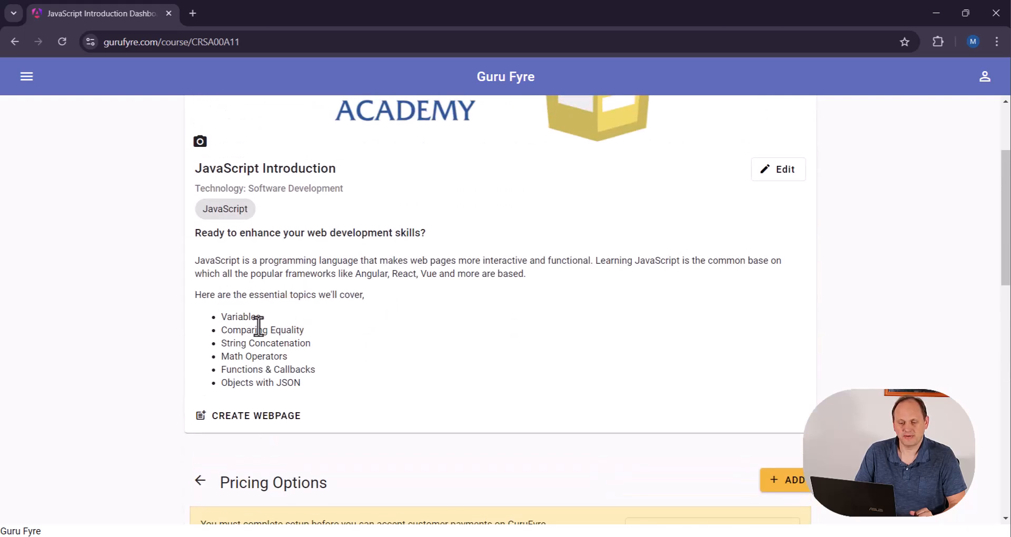
click(260, 423)
click(644, 374)
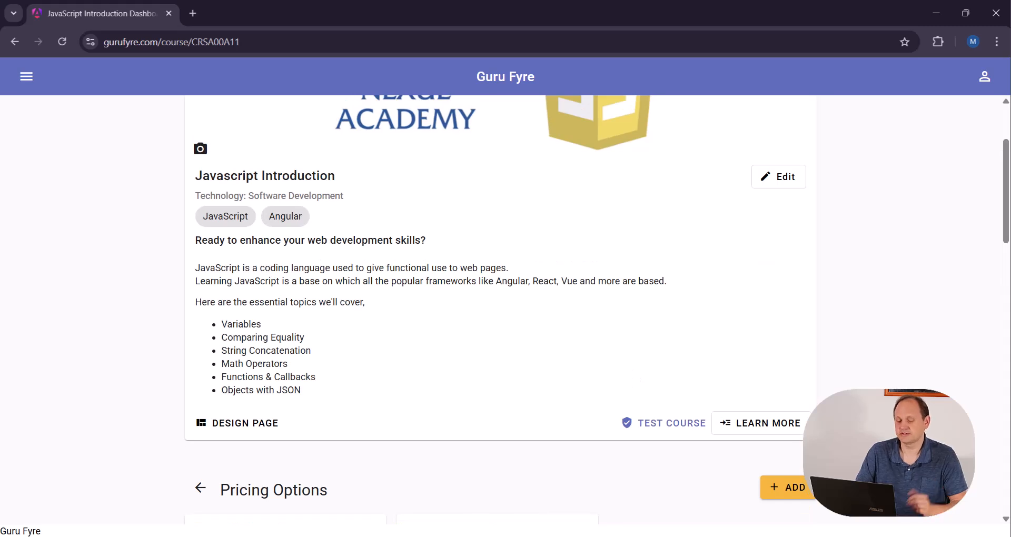
Open the course's page design and review its sections, its Blocks, Text and Color Theme settings, and its lesson list
click(236, 424)
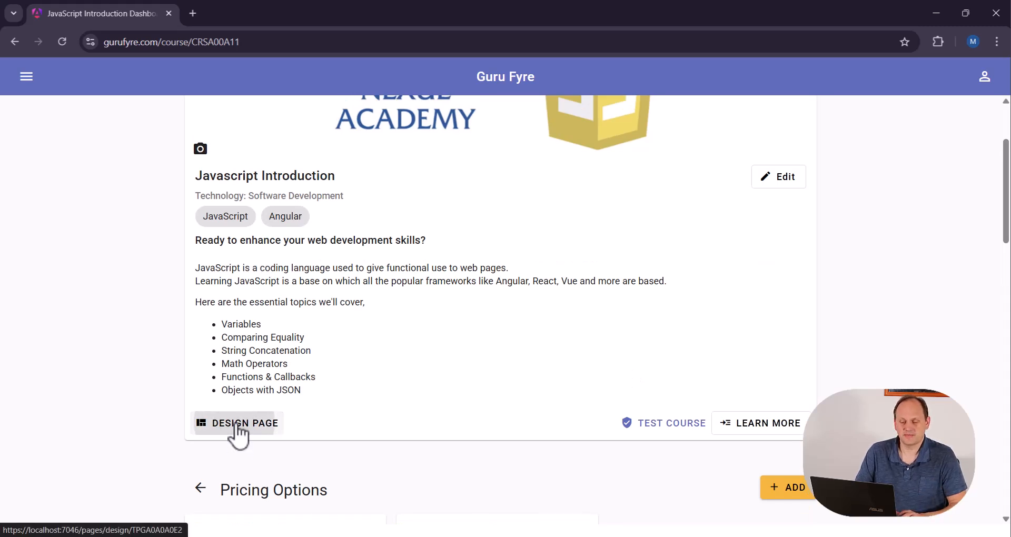
scroll(450, 274, down, 5)
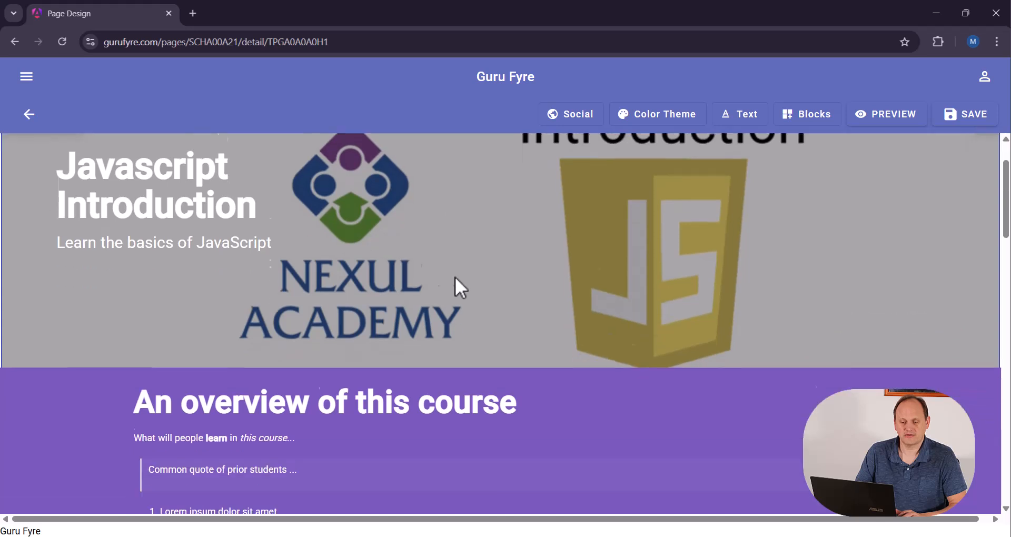
scroll(458, 289, down, 3)
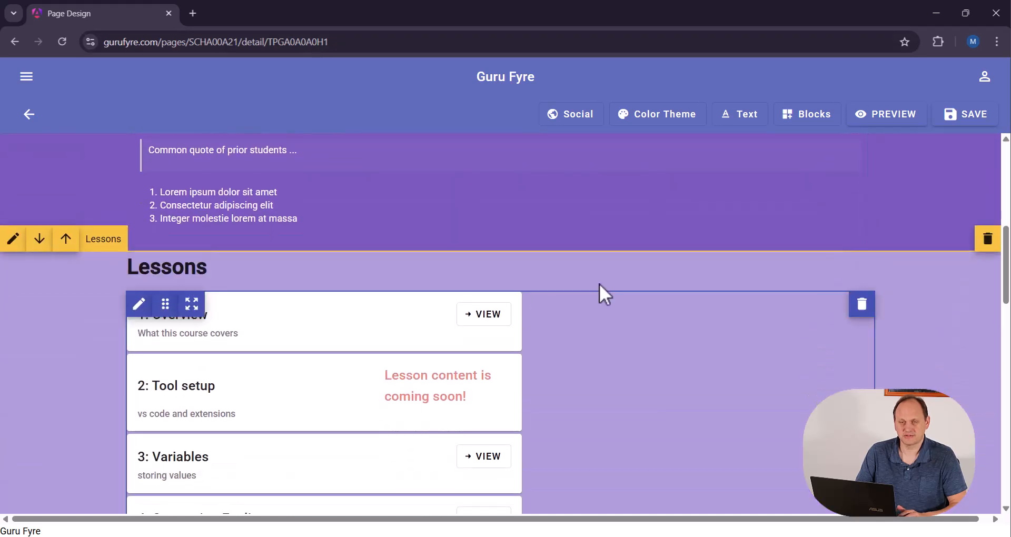
click(793, 124)
click(756, 126)
click(665, 121)
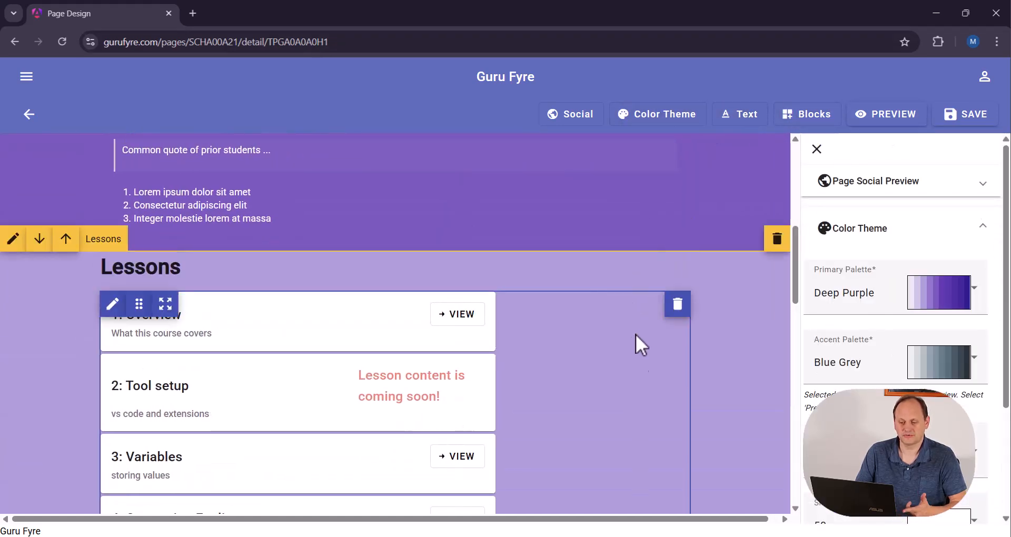
click(817, 149)
scroll(415, 299, down, 3)
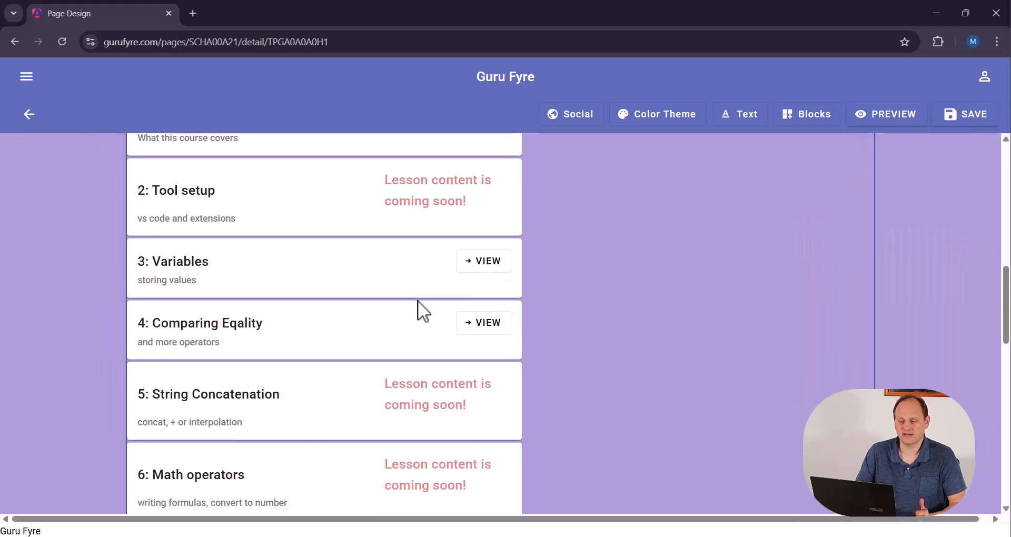
scroll(425, 298, down, 2)
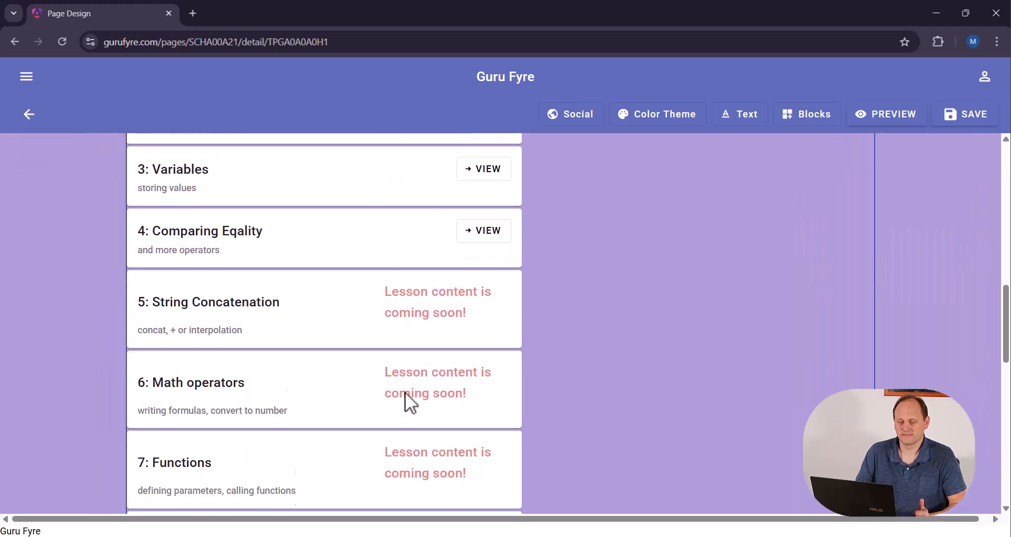
scroll(419, 372, up, 7)
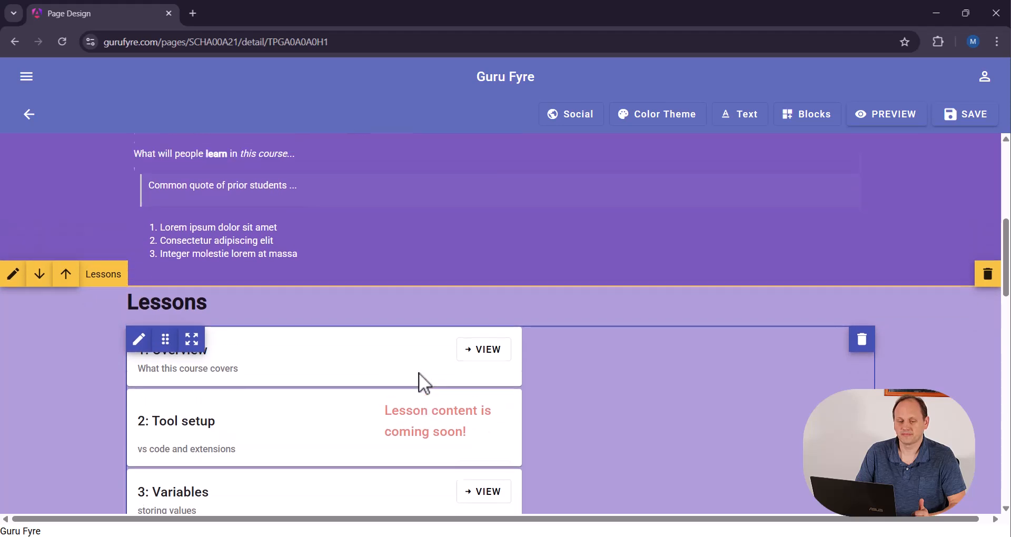
Return to the course dashboard and go to the Comparing Equality lesson in the Lessons outline
click(29, 114)
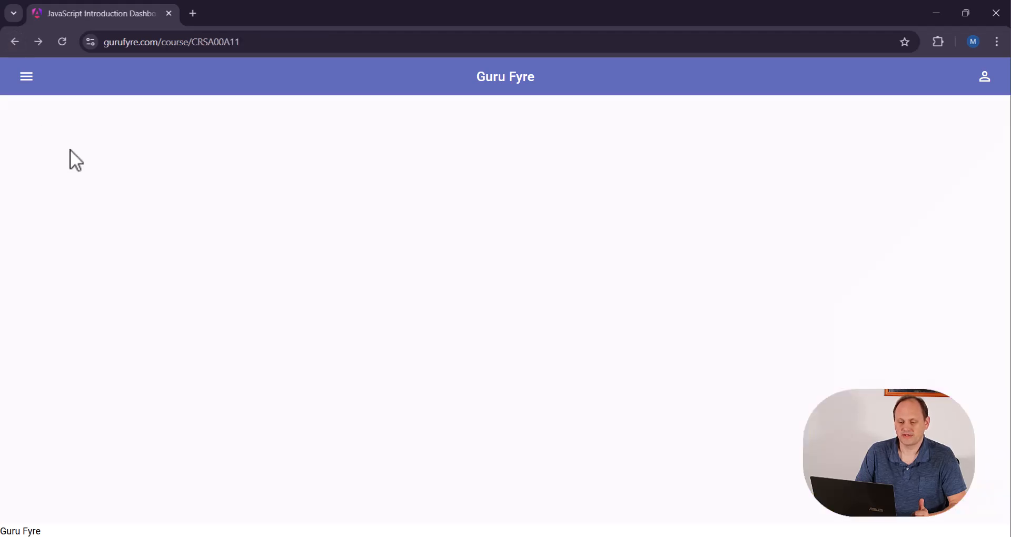
scroll(475, 289, down, 9)
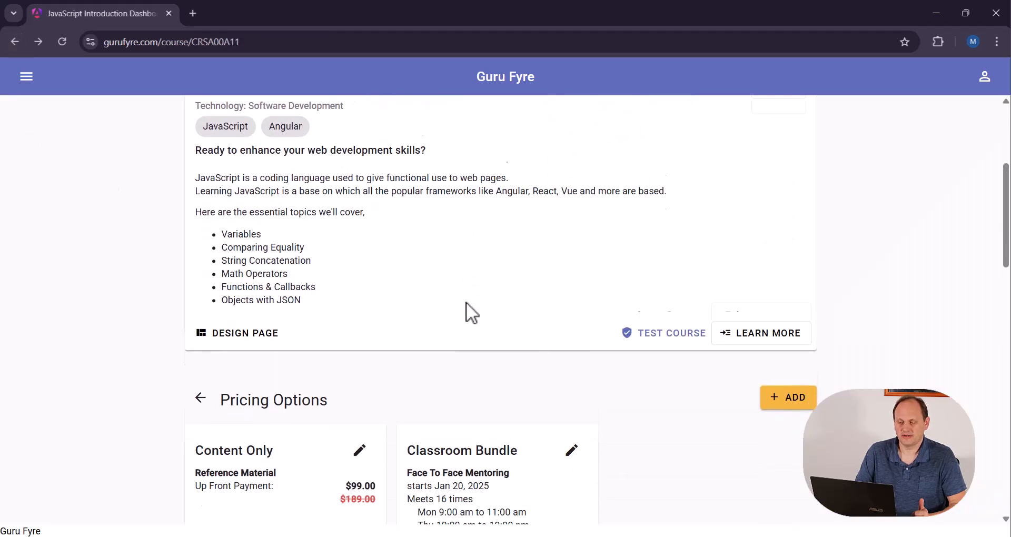
scroll(470, 310, down, 11)
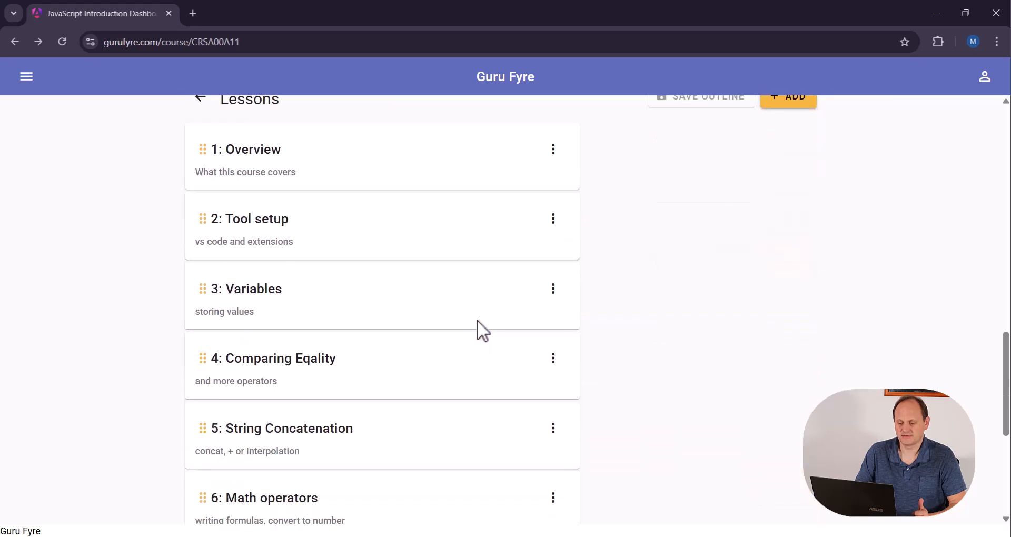
scroll(562, 322, up, 4)
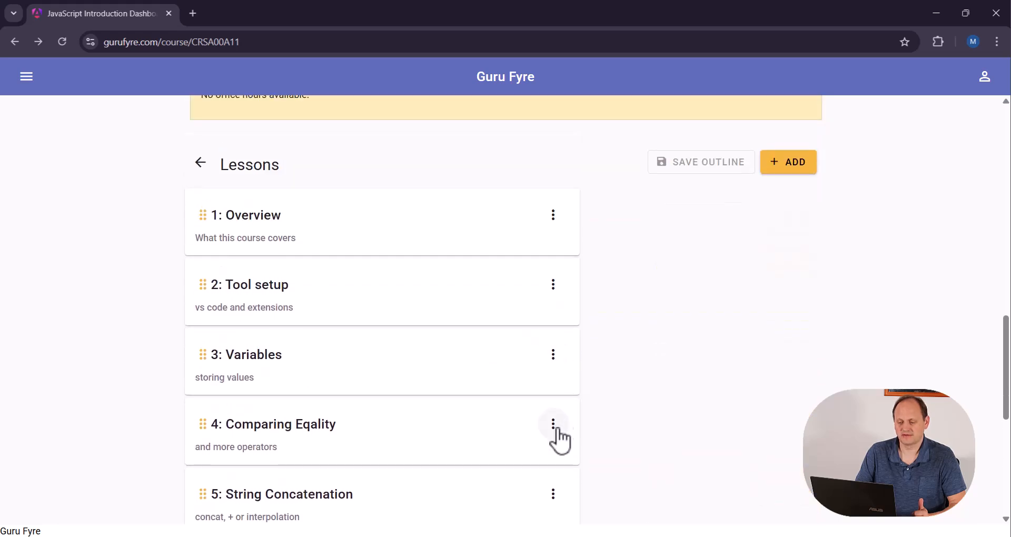
Open the page design of lesson 4, Comparing Equality, from the Lessons outline
click(553, 425)
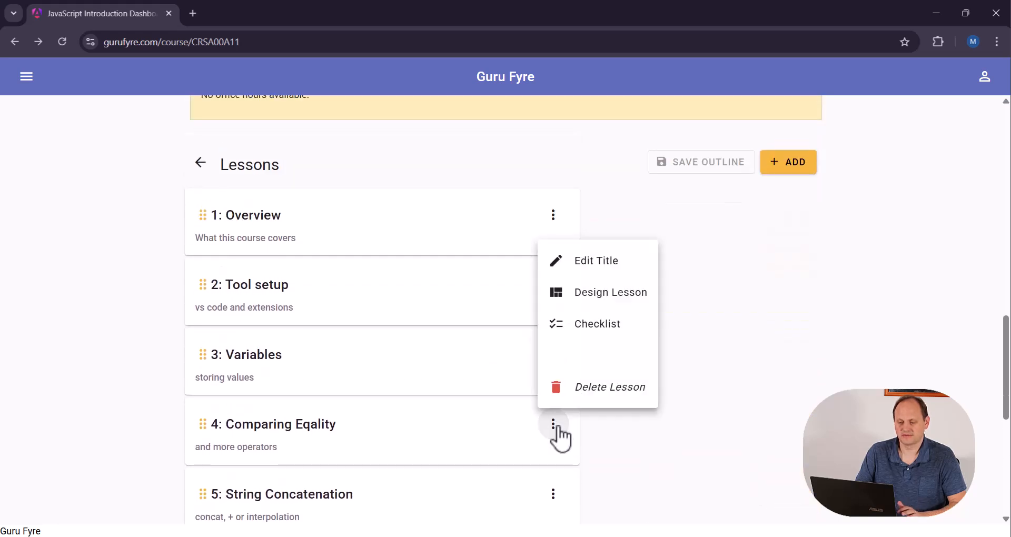
click(608, 296)
click(609, 298)
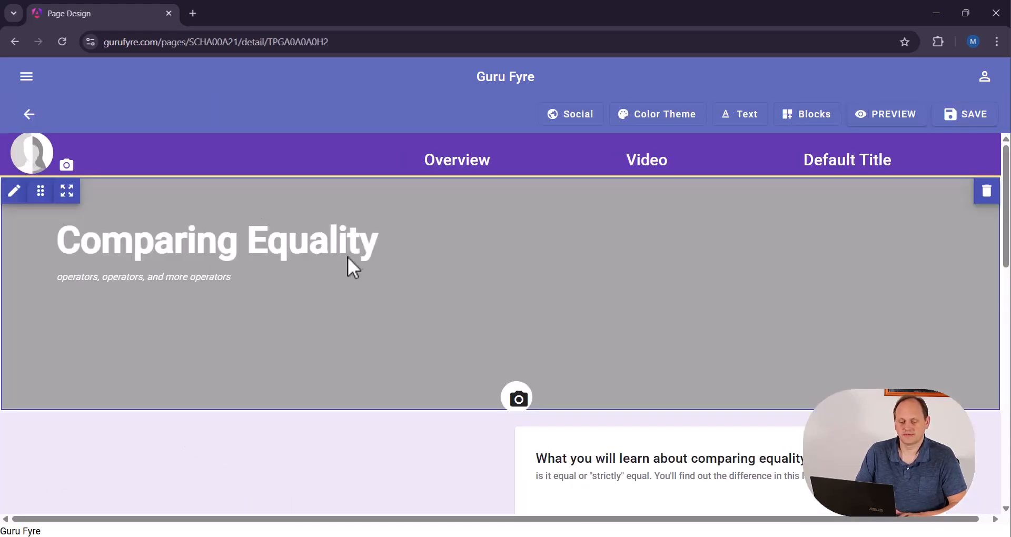
Review the lesson page's banner, Overview text, learning checklist card and video section
scroll(375, 272, down, 3)
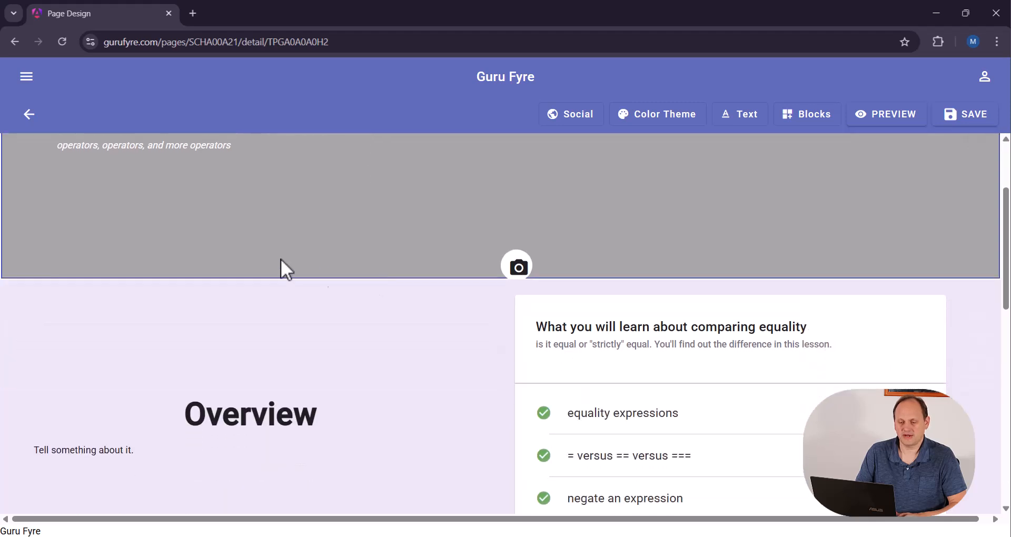
scroll(321, 267, up, 3)
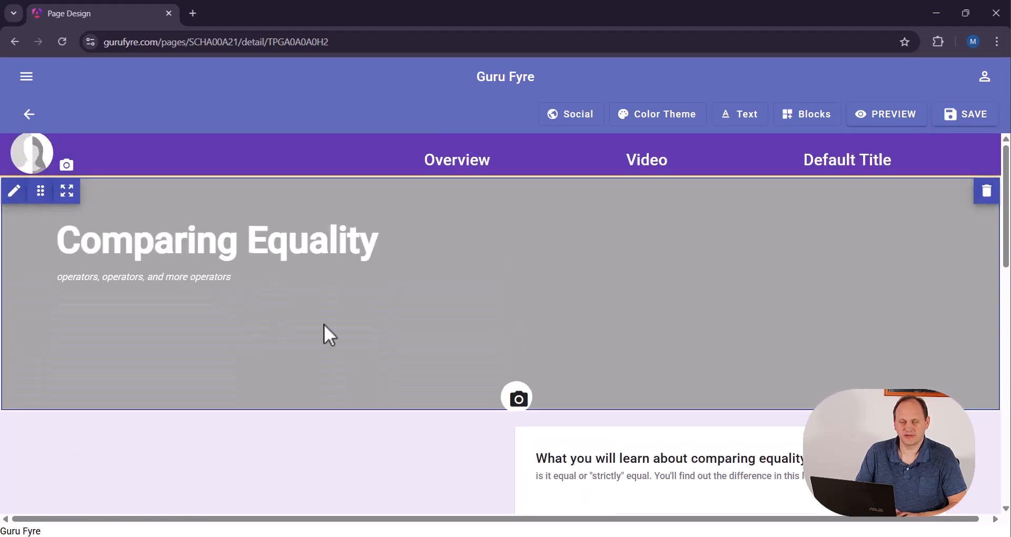
scroll(327, 322, down, 3)
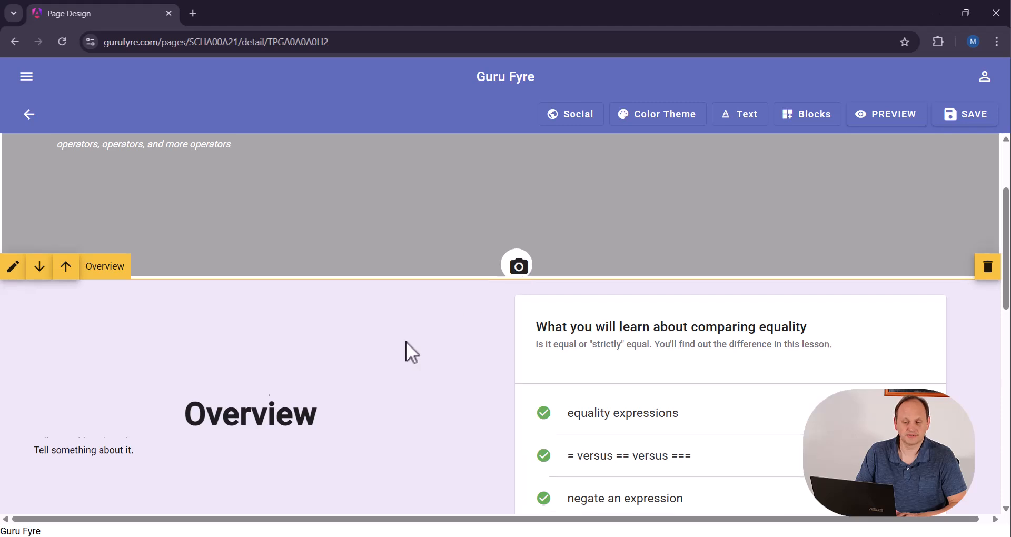
scroll(438, 316, down, 3)
scroll(482, 271, up, 1)
scroll(390, 326, down, 1)
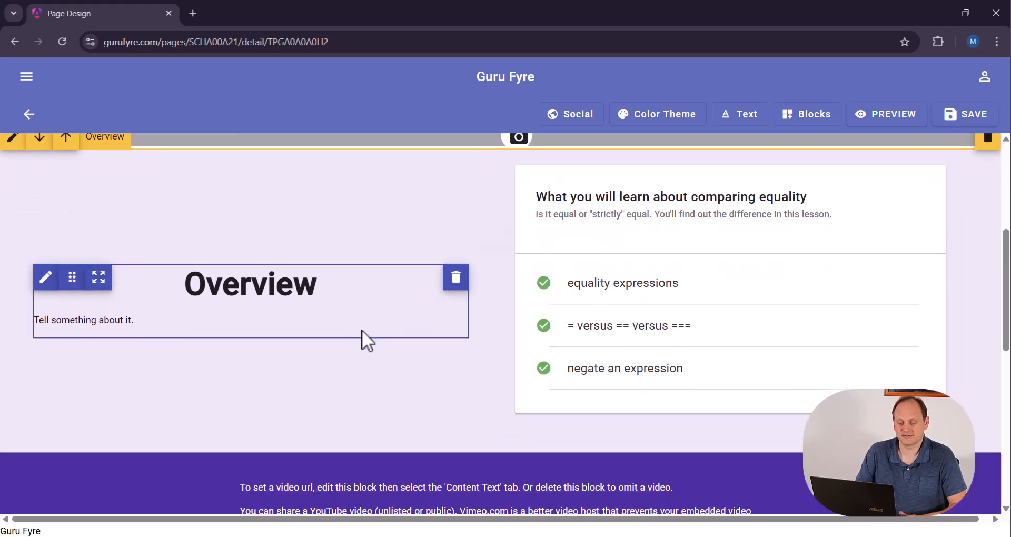
scroll(275, 293, up, 5)
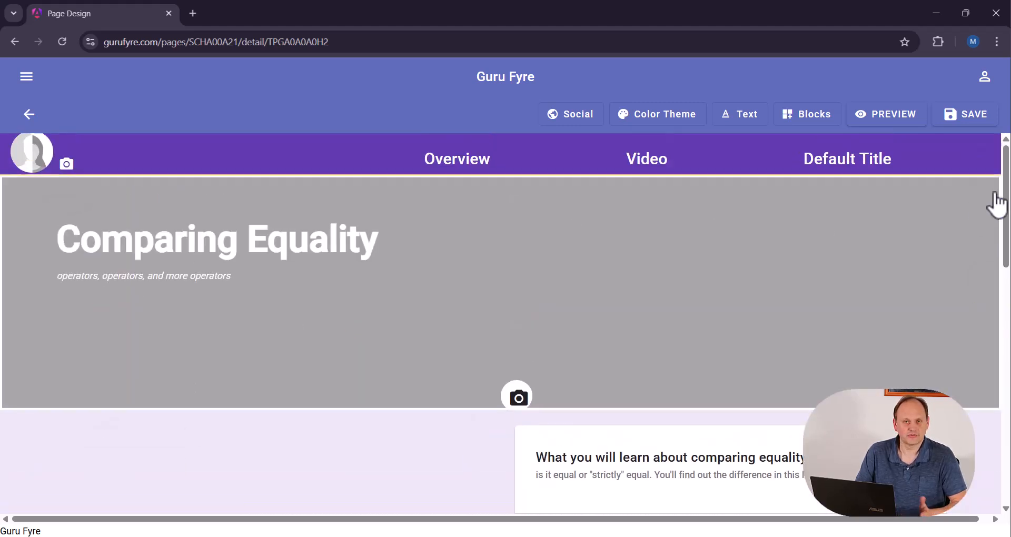
scroll(447, 413, down, 7)
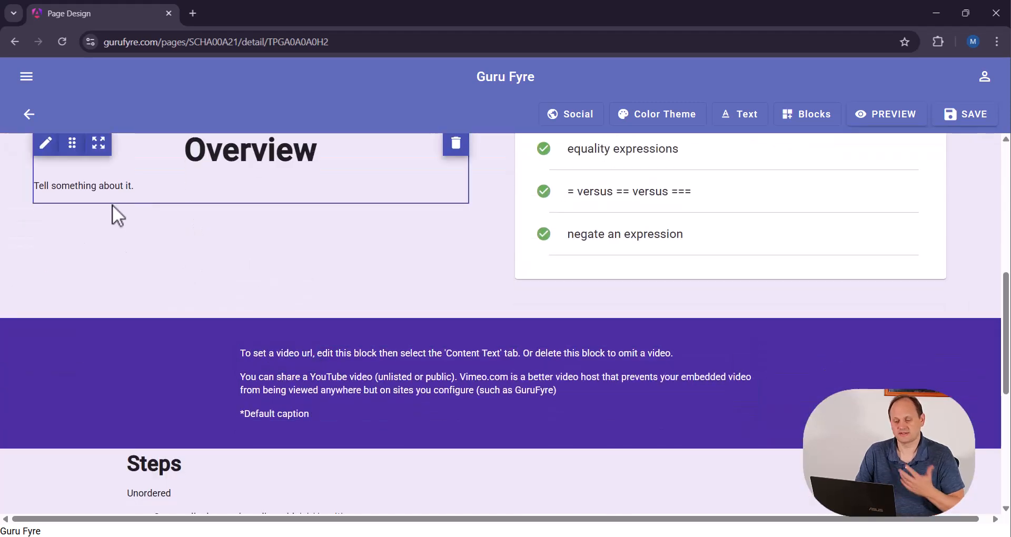
scroll(515, 264, up, 3)
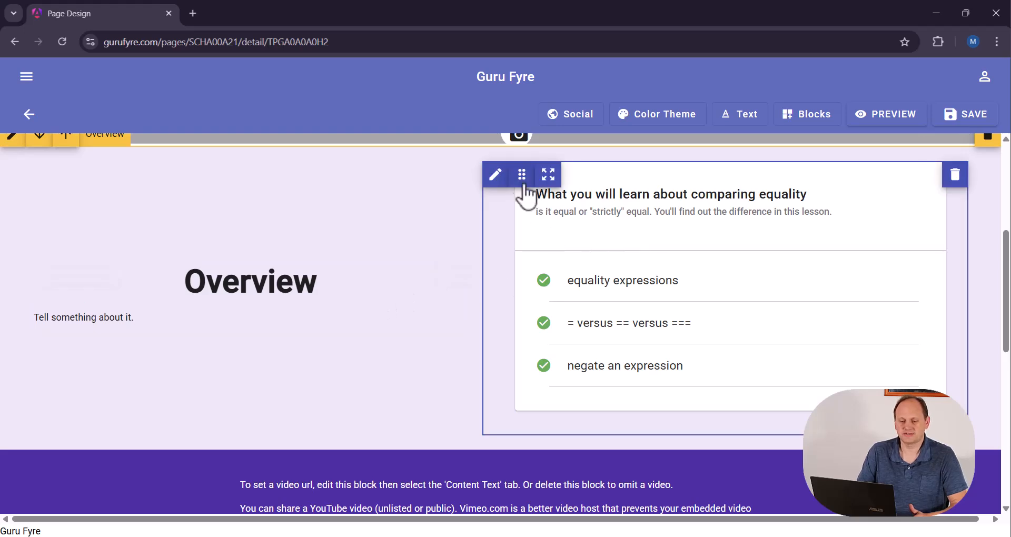
Try the learning checklist card ahead of the Overview text block, and put the two back in their original order
drag(521, 174, 170, 194)
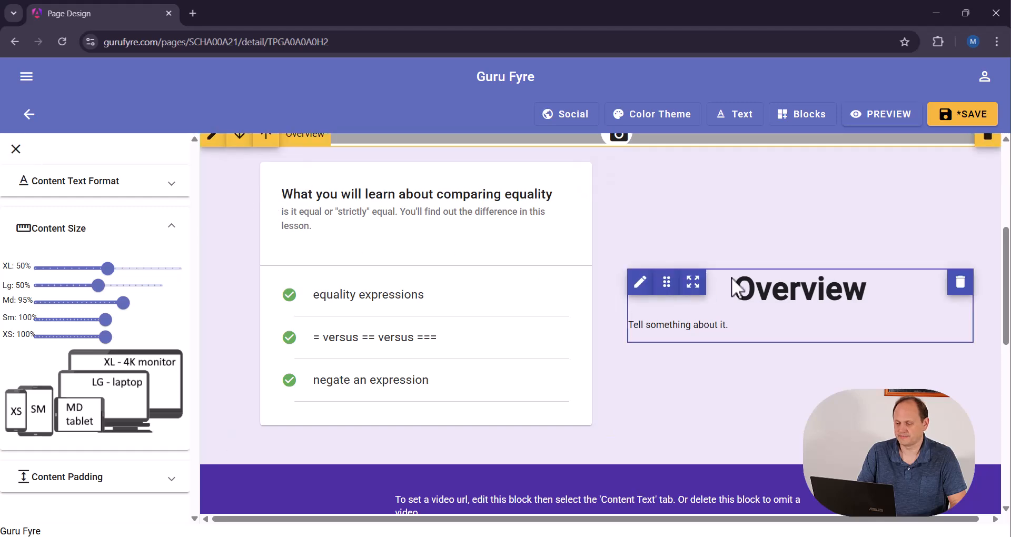
drag(279, 184, 663, 235)
drag(753, 306, 440, 264)
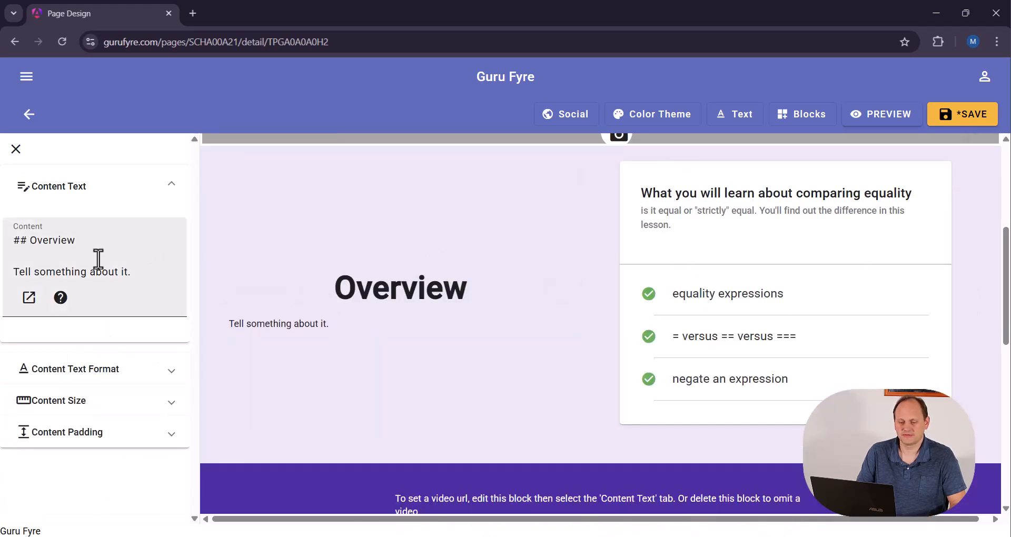
scroll(510, 436, down, 5)
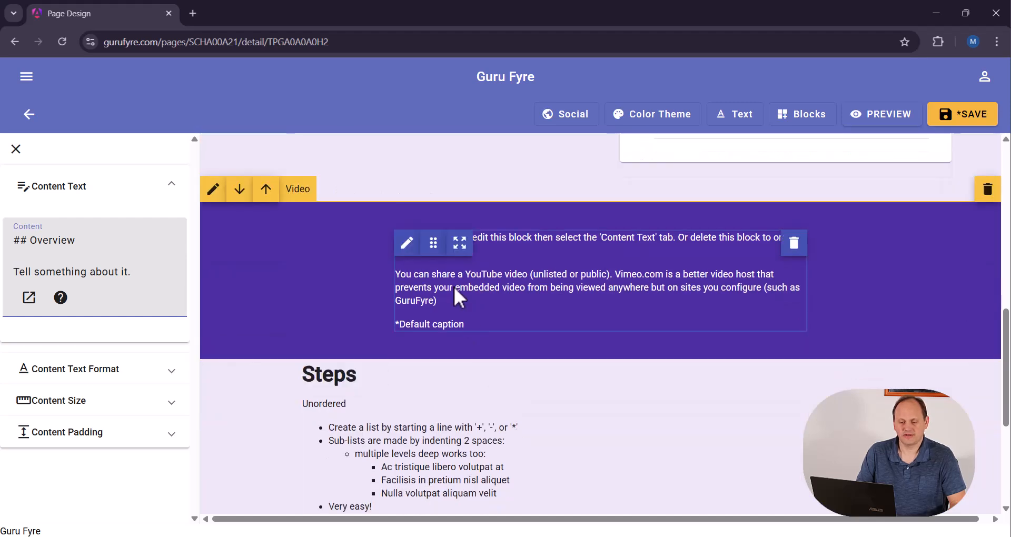
click(415, 248)
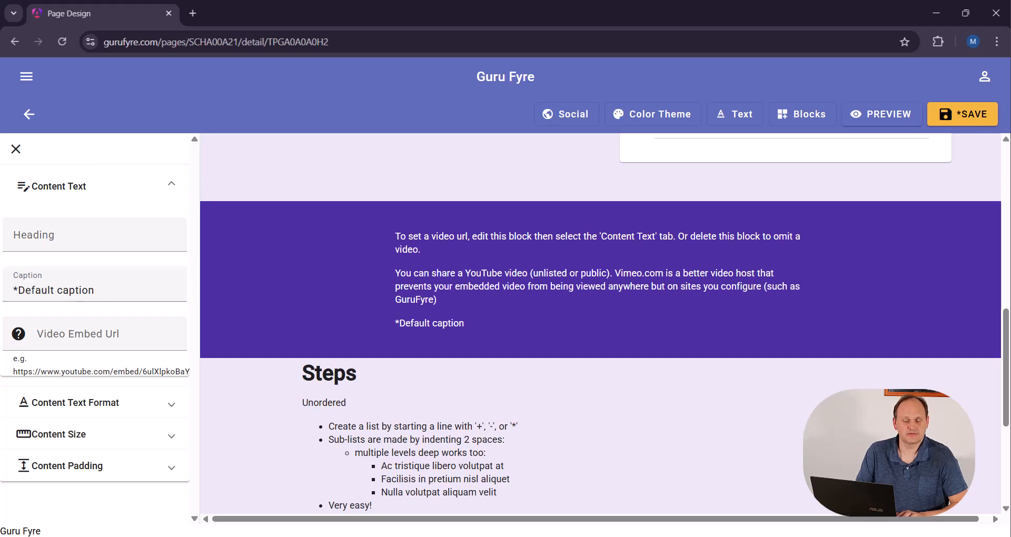
click(98, 331)
key(ctrl+v)
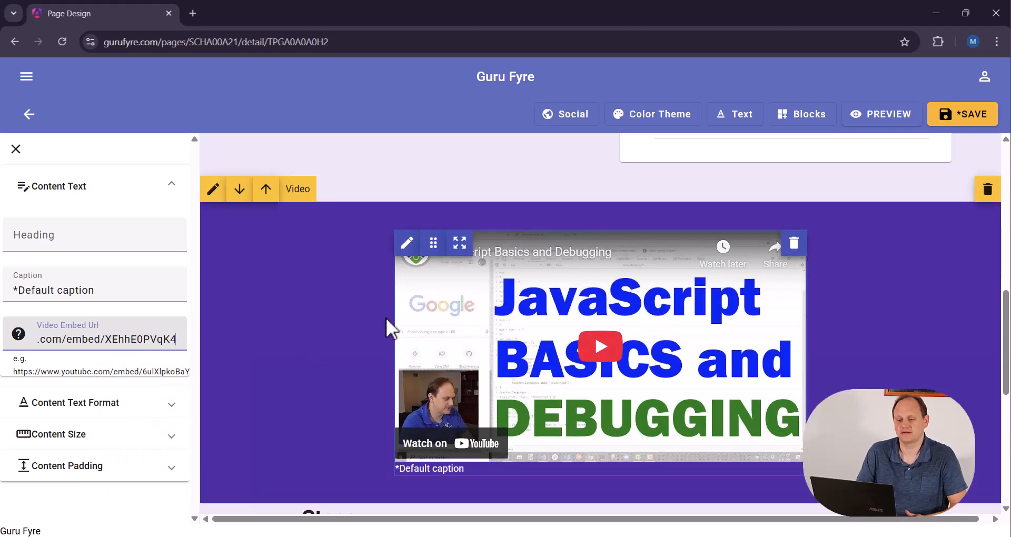
scroll(343, 324, down, 6)
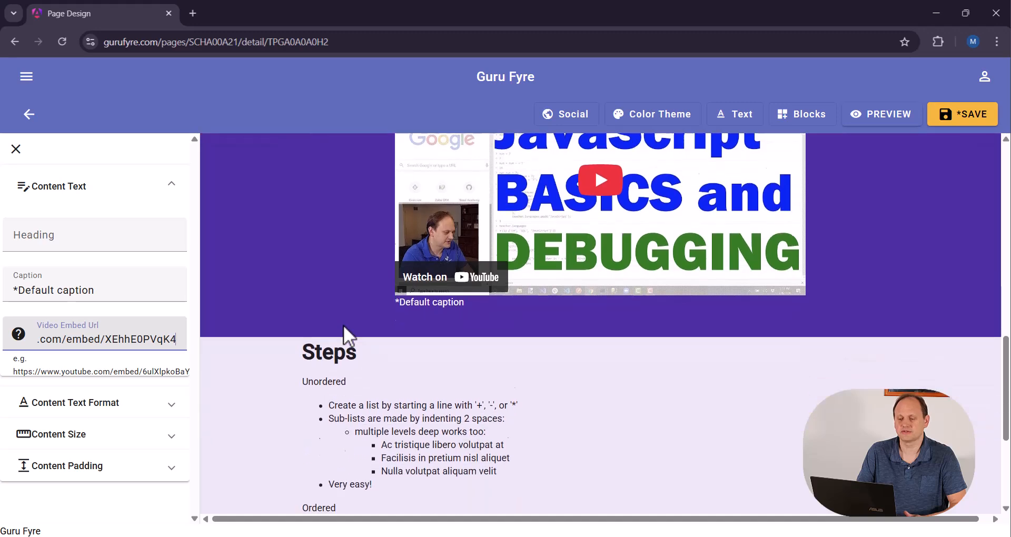
scroll(344, 324, up, 7)
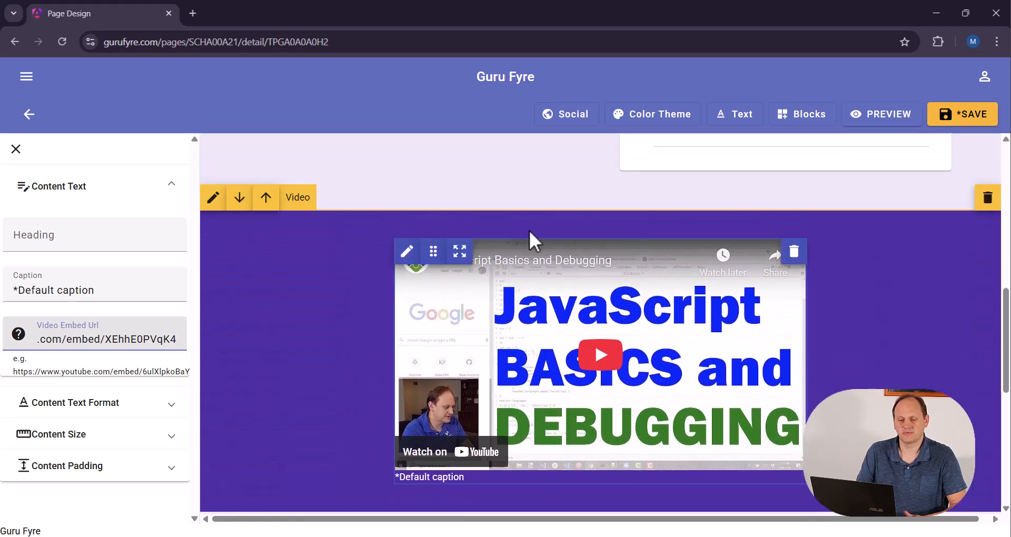
click(963, 113)
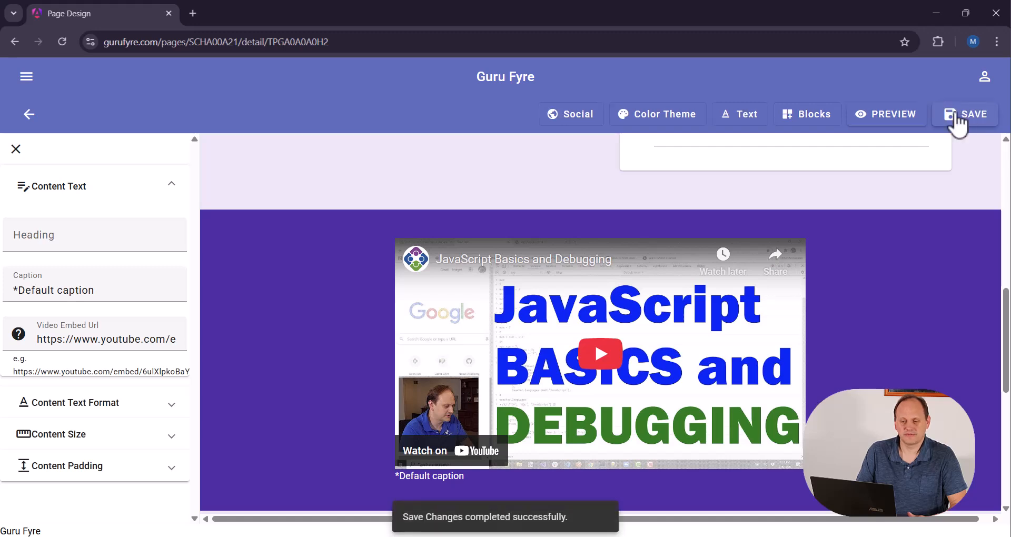
Examine the page's Color Theme and Text Format settings and look through the available content blocks
click(803, 113)
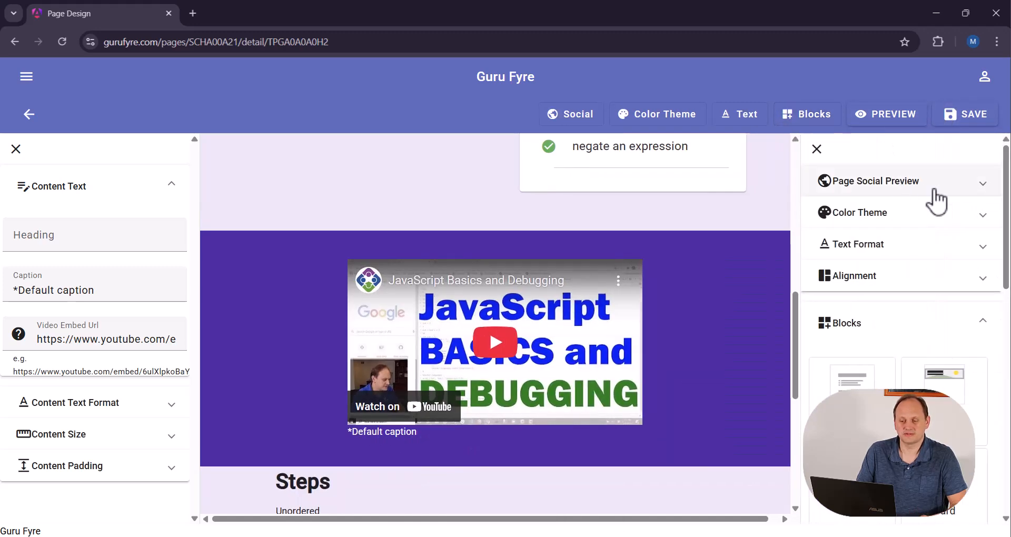
click(887, 216)
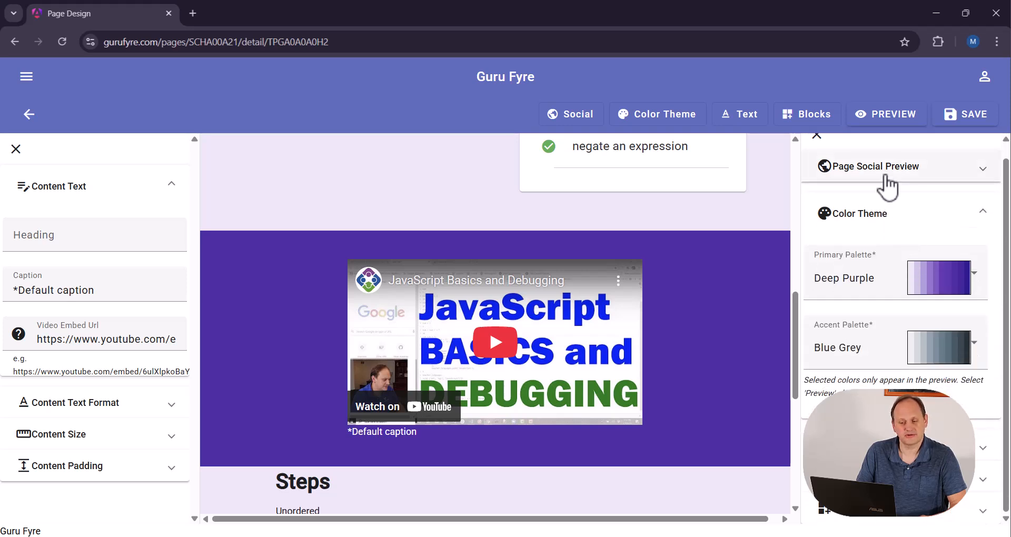
click(884, 212)
click(889, 243)
scroll(896, 318, down, 2)
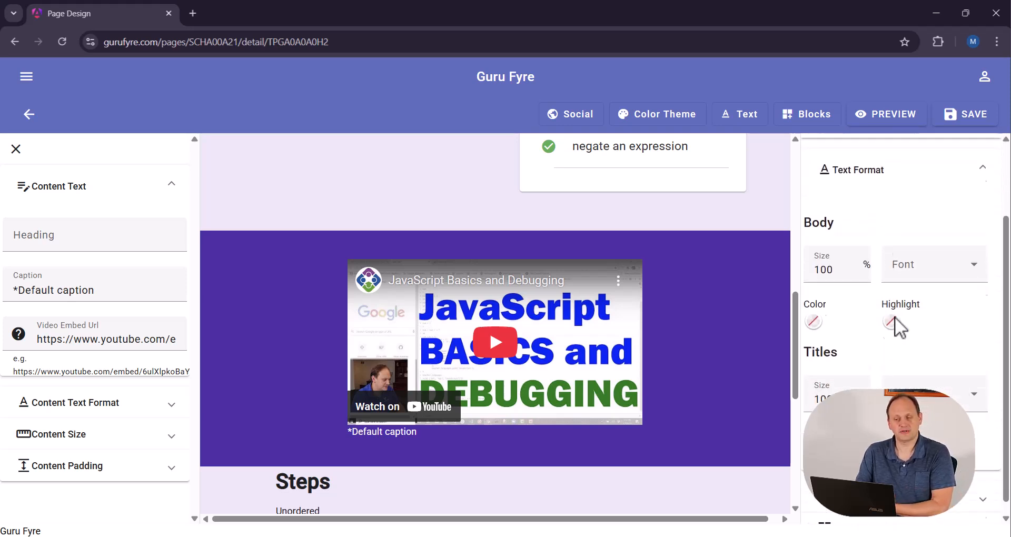
scroll(907, 306, up, 1)
click(870, 211)
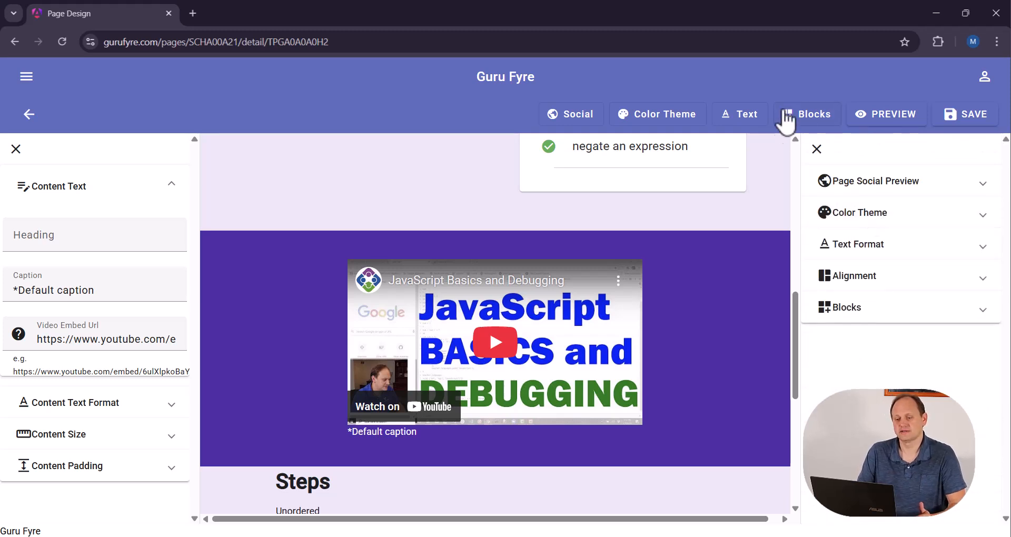
click(806, 118)
scroll(896, 337, down, 7)
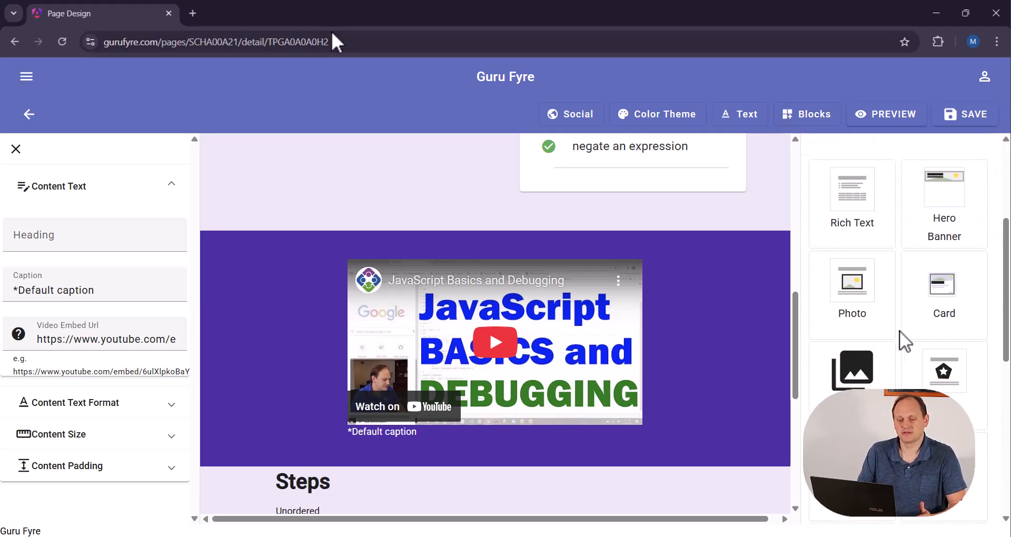
scroll(915, 324, down, 4)
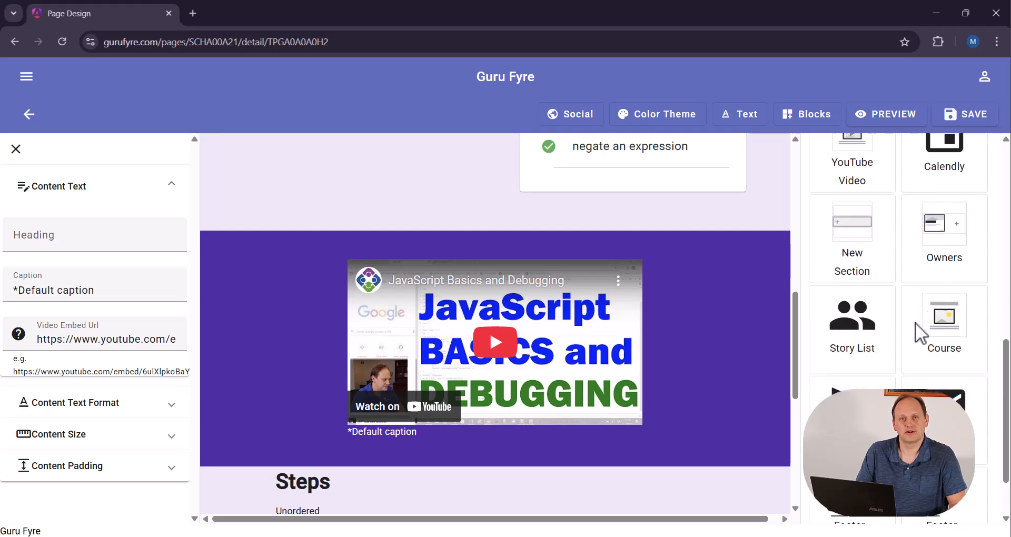
scroll(910, 349, up, 8)
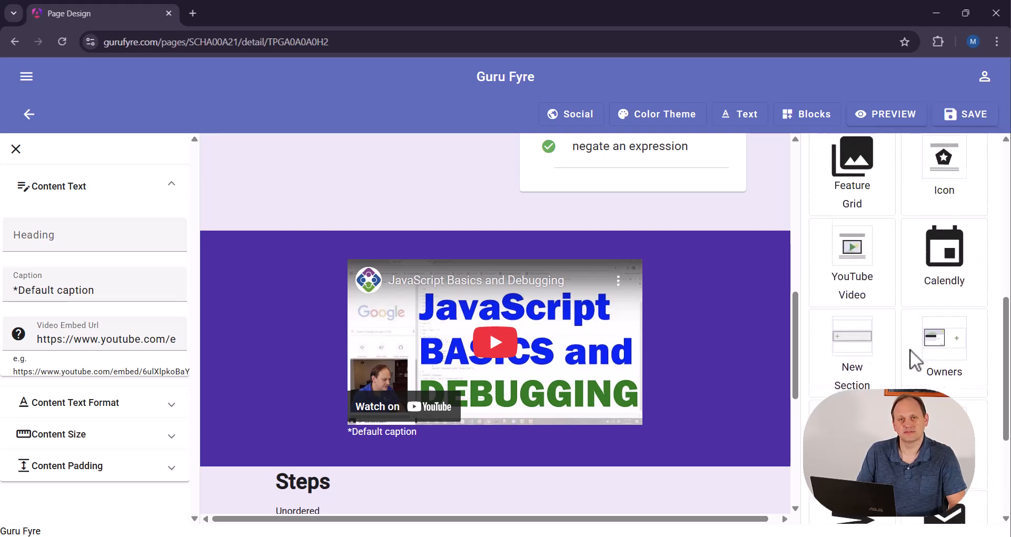
scroll(906, 337, up, 2)
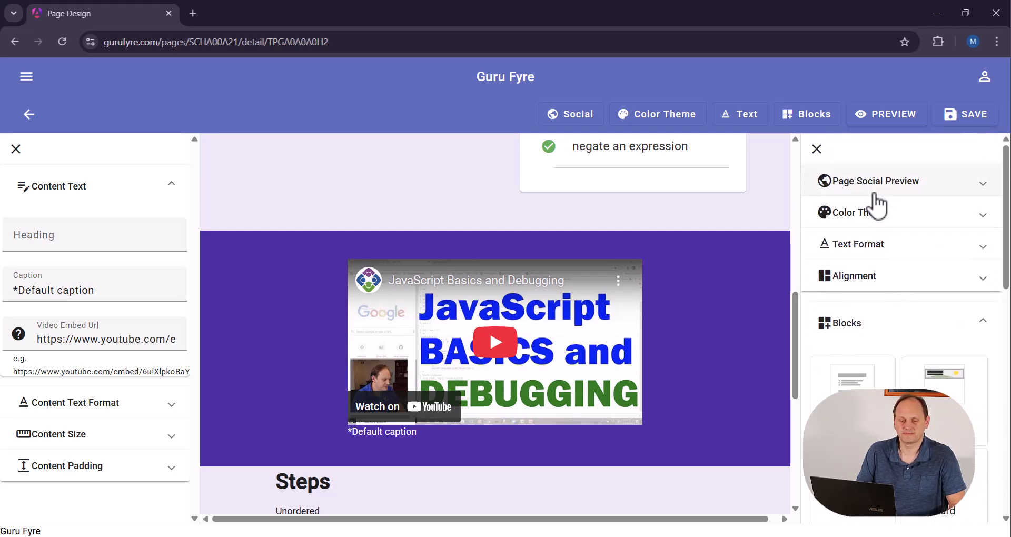
click(562, 117)
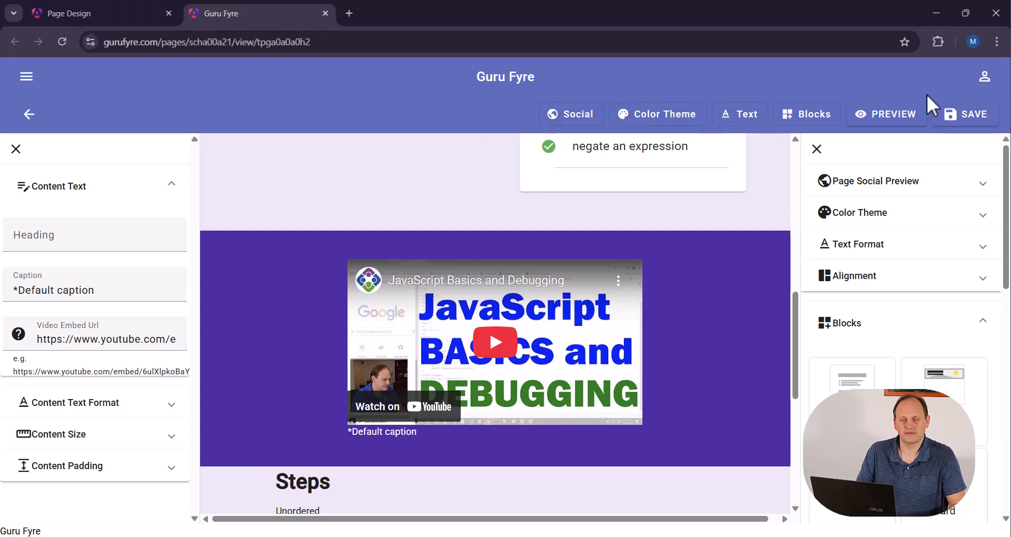
Preview the Comparing Equality lesson page and review its overview, checklist, video and Steps content
click(895, 119)
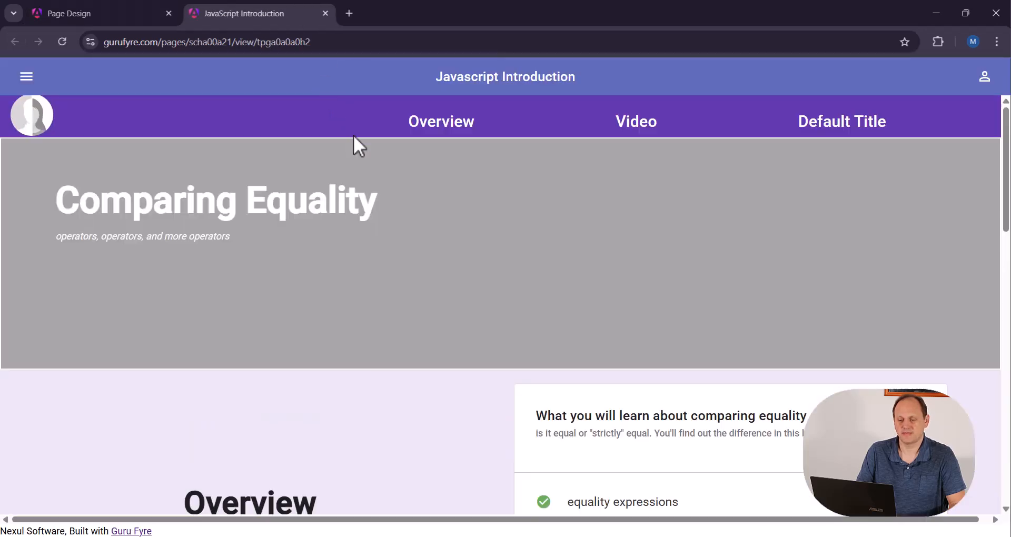
scroll(469, 211, down, 4)
scroll(471, 216, down, 8)
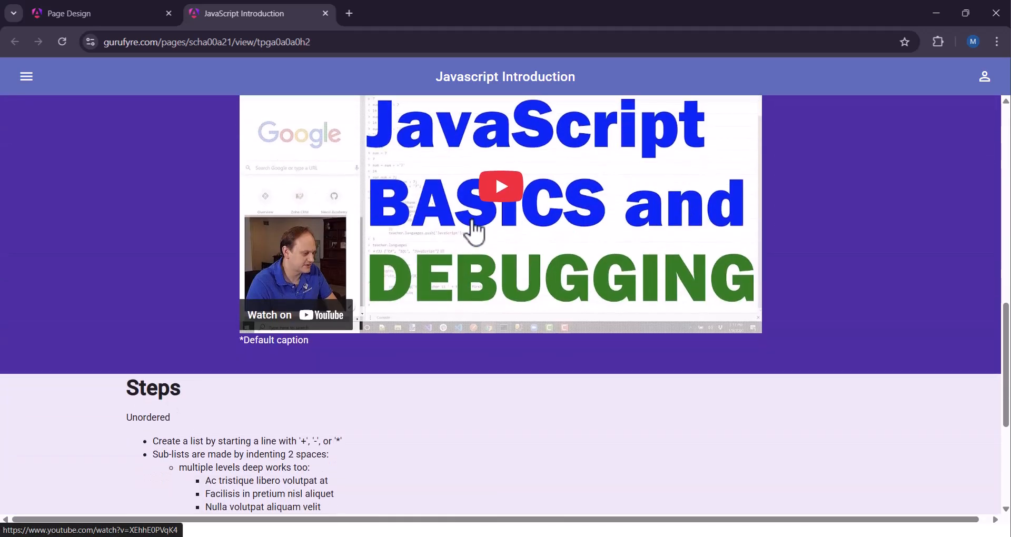
scroll(476, 232, down, 5)
scroll(476, 232, up, 1)
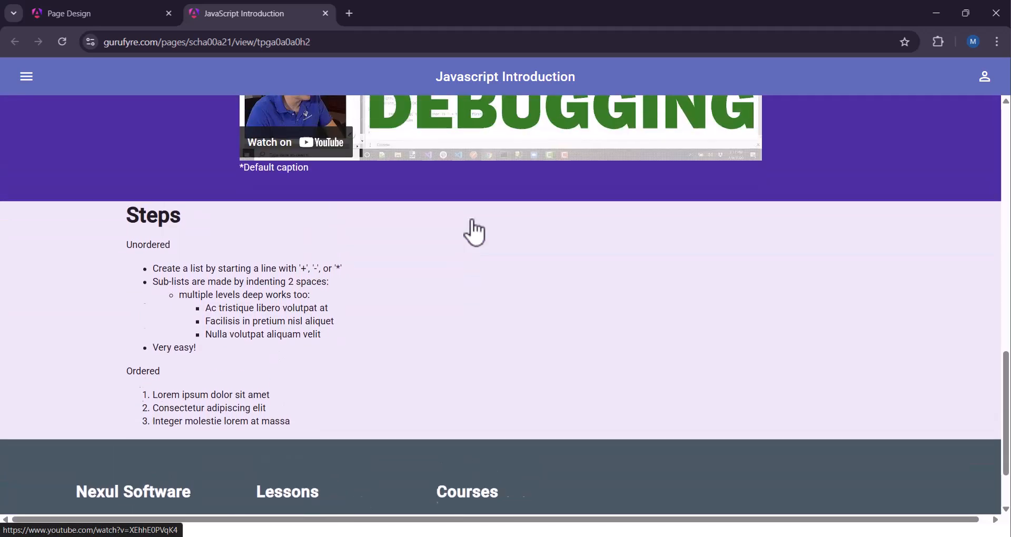
scroll(476, 231, up, 12)
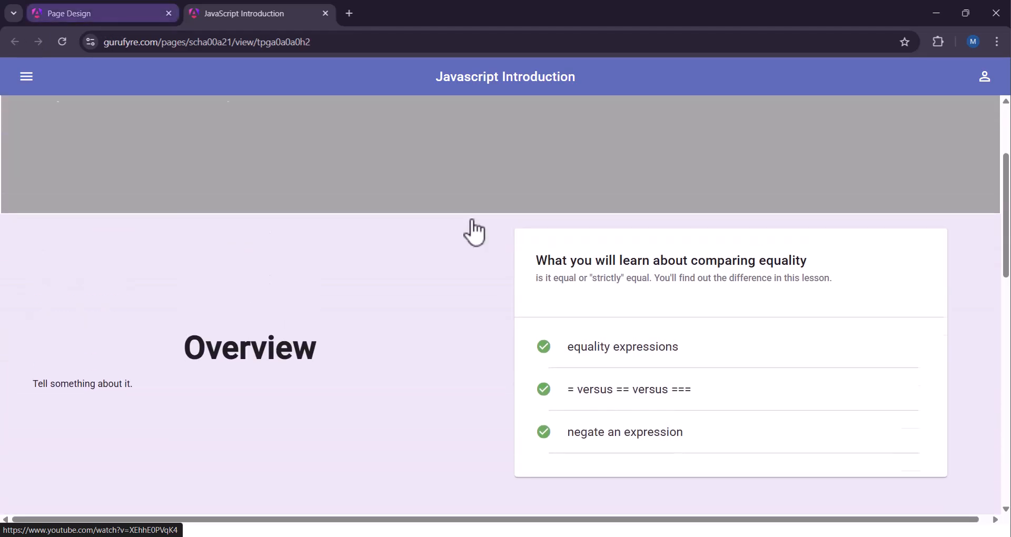
scroll(475, 232, up, 3)
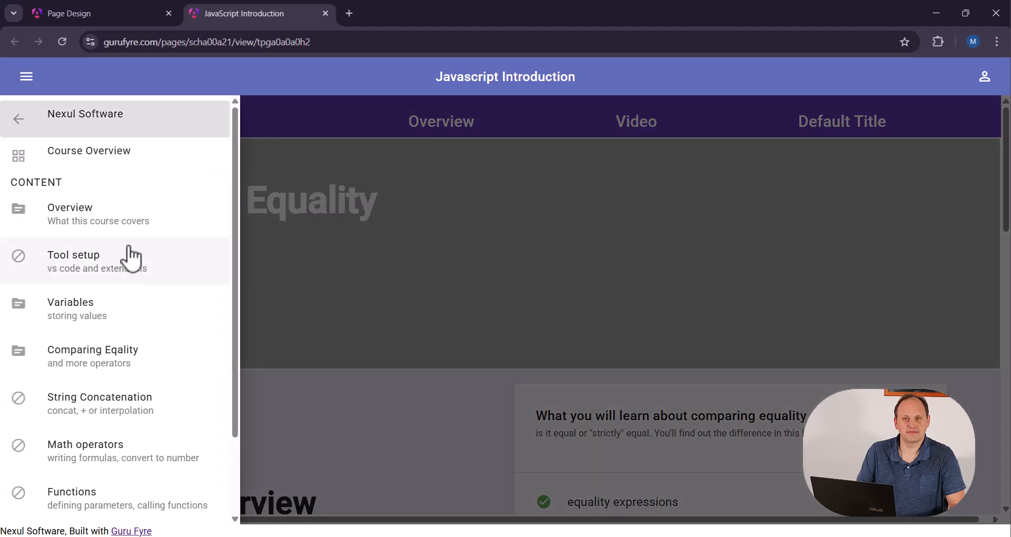
Look through the course's content navigation, and open the Course Overview page to view its Lessons list
scroll(132, 283, down, 2)
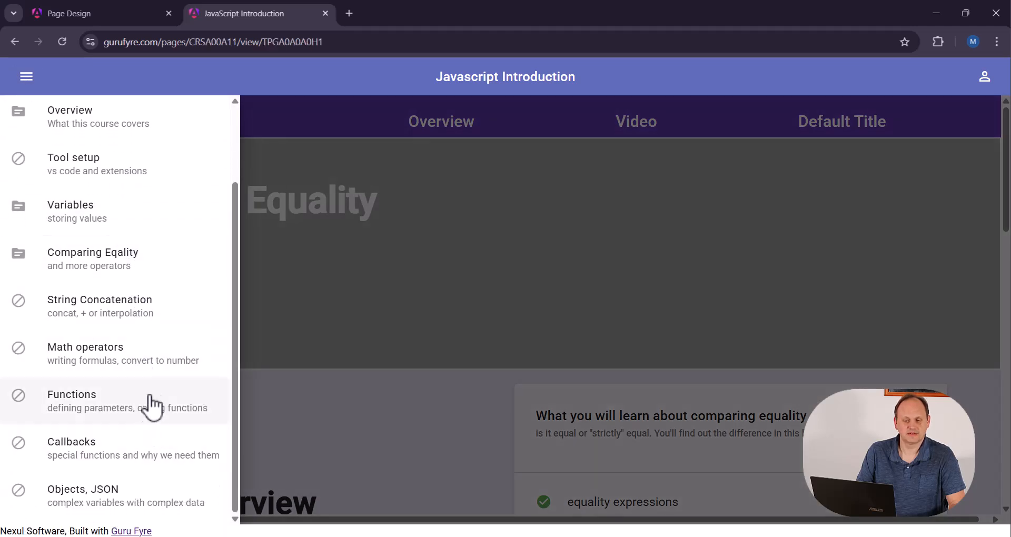
scroll(150, 390, up, 2)
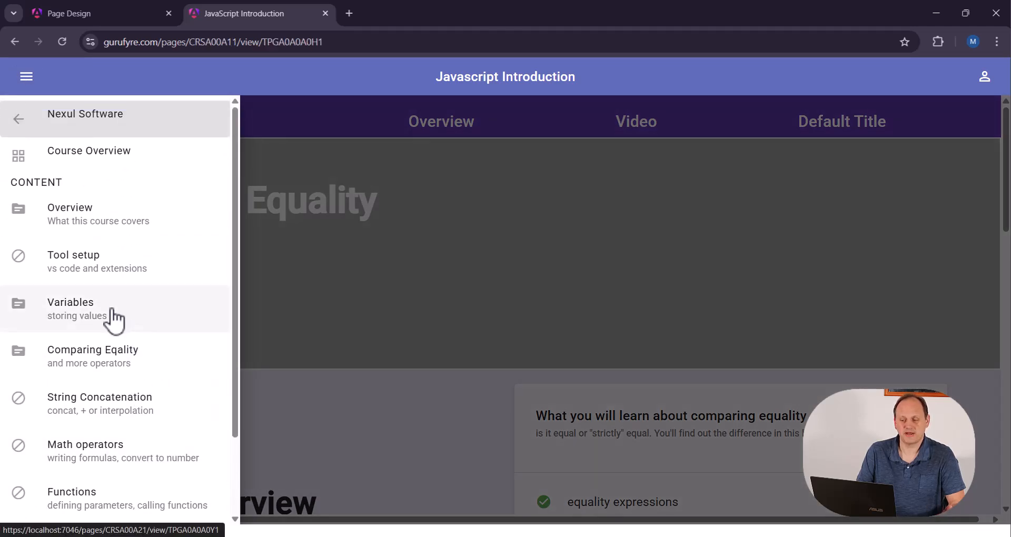
click(95, 160)
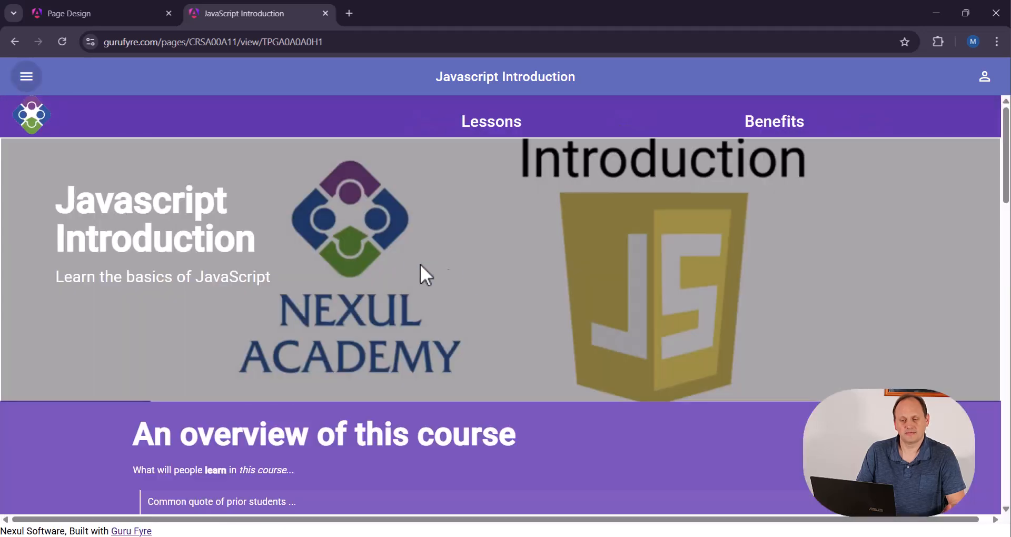
scroll(508, 310, down, 8)
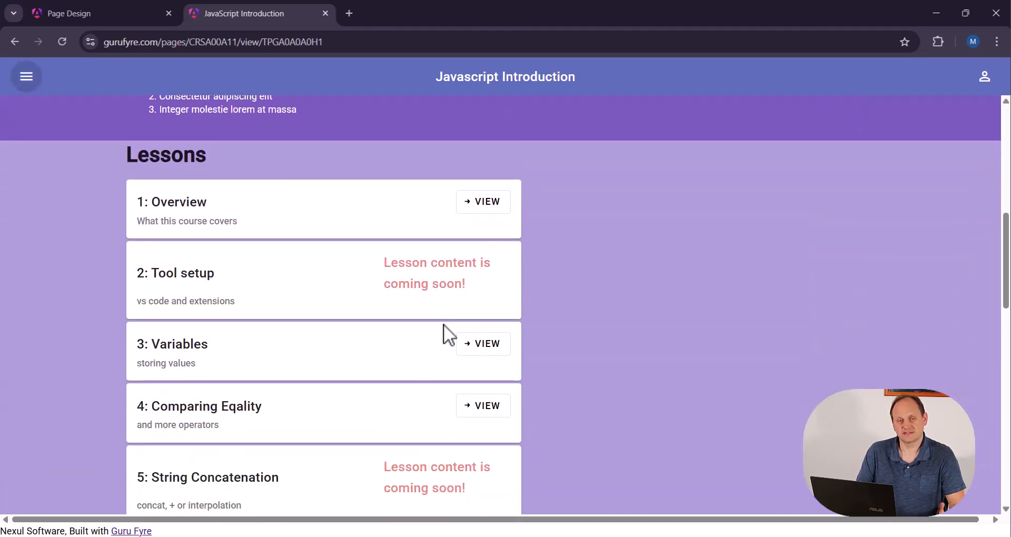
Look through the Lessons list on the course overview page and open the Comparing Eqality lesson from it
scroll(444, 324, down, 6)
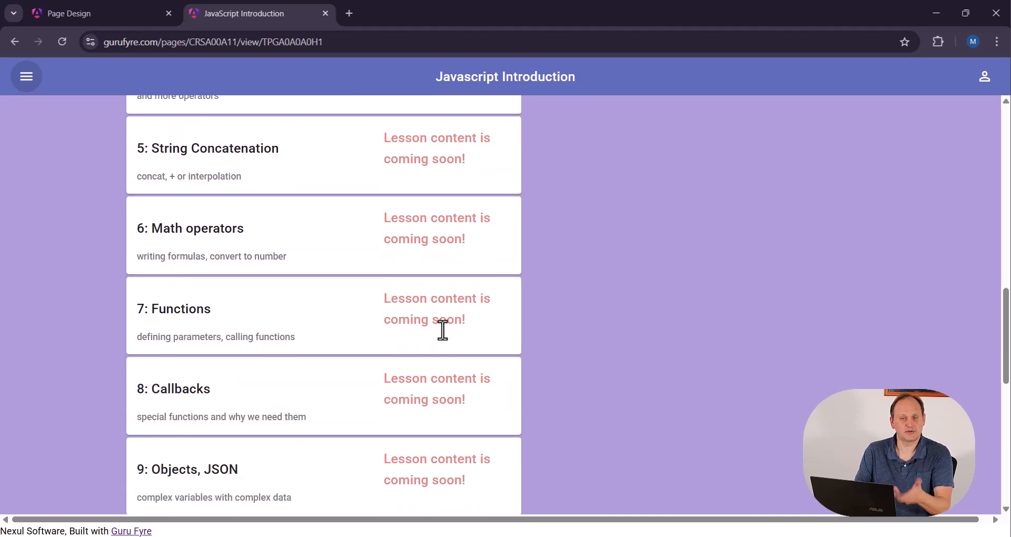
scroll(444, 332, down, 4)
scroll(445, 334, up, 8)
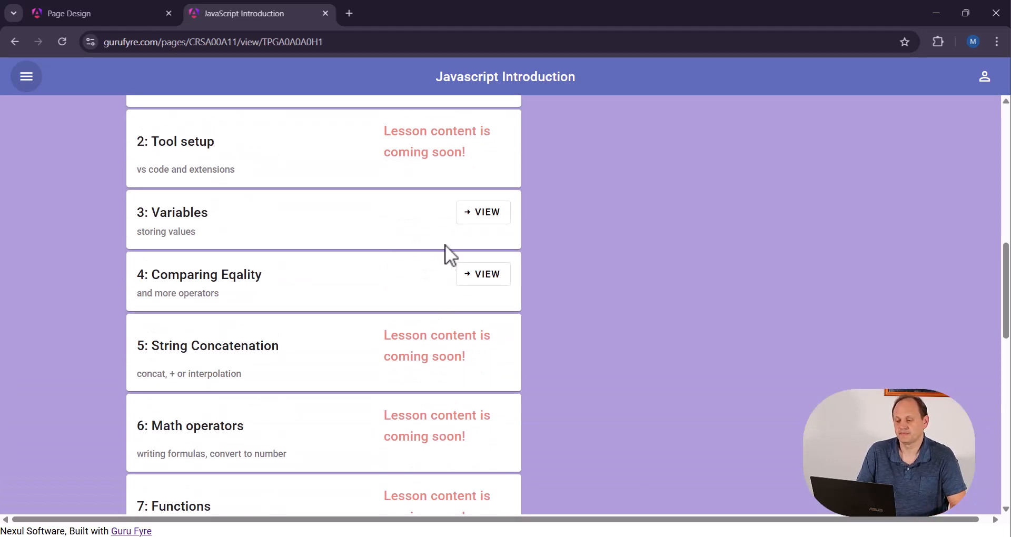
scroll(445, 248, up, 3)
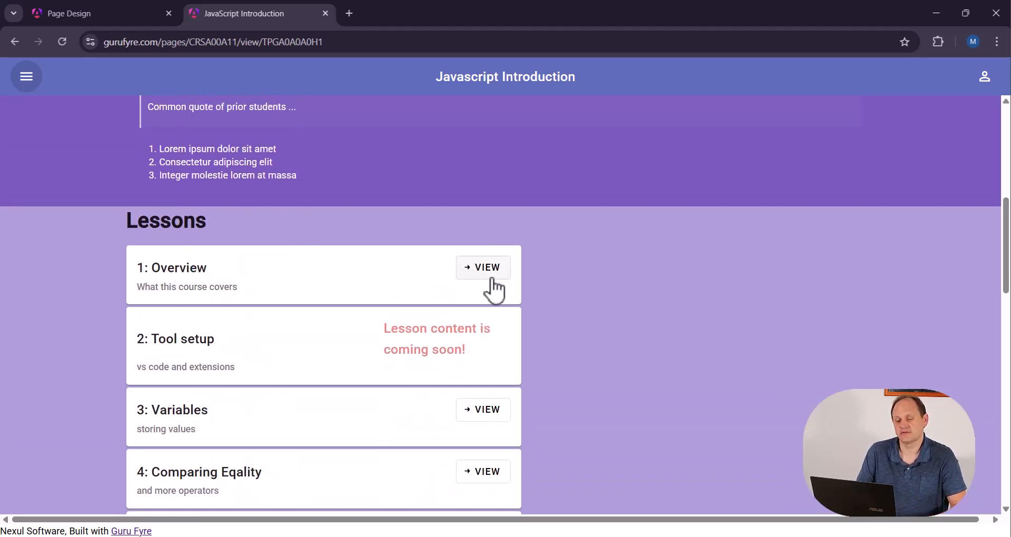
scroll(458, 406, down, 1)
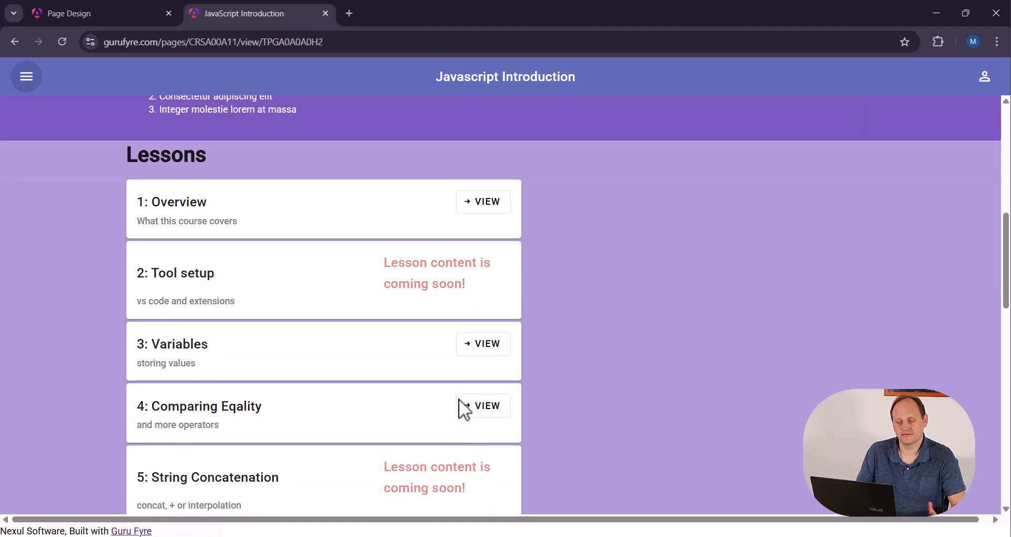
click(492, 422)
scroll(418, 266, down, 3)
Open the Comparing Eqality lesson from the course's content navigation and review its page
click(24, 78)
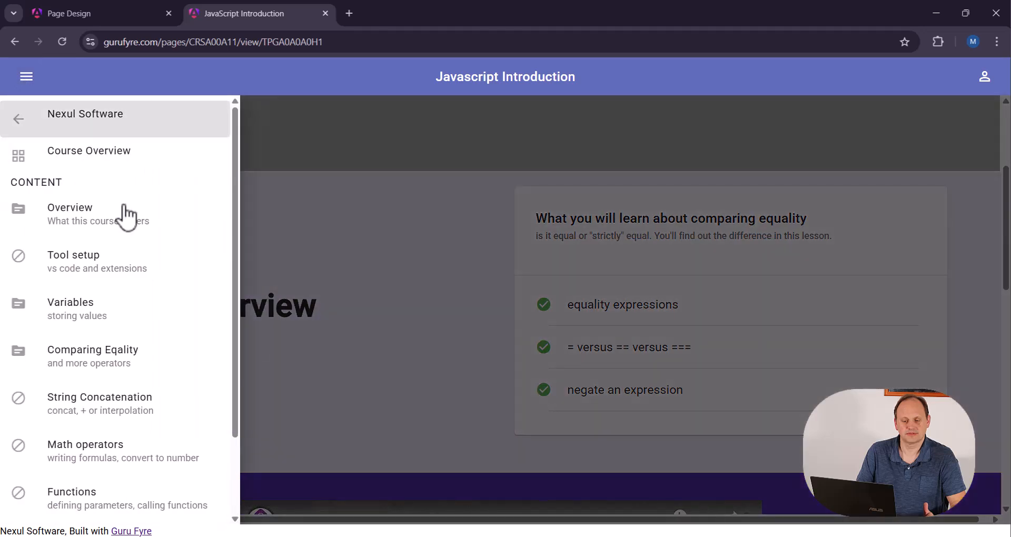
click(139, 365)
scroll(485, 369, down, 5)
scroll(485, 366, down, 2)
scroll(485, 368, up, 7)
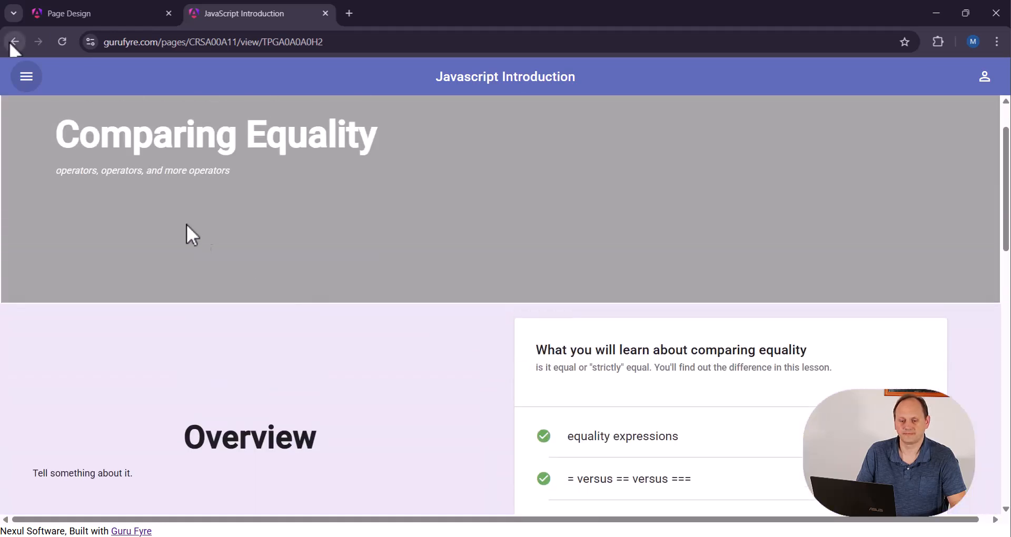
Close the course preview and leave the page designer for the JavaScript Introduction course dashboard
click(14, 42)
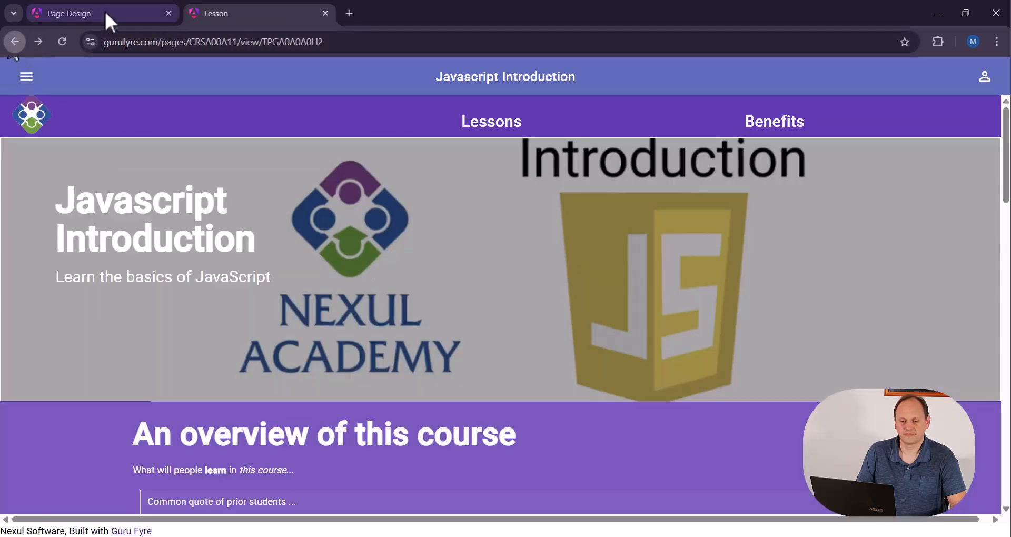
click(326, 13)
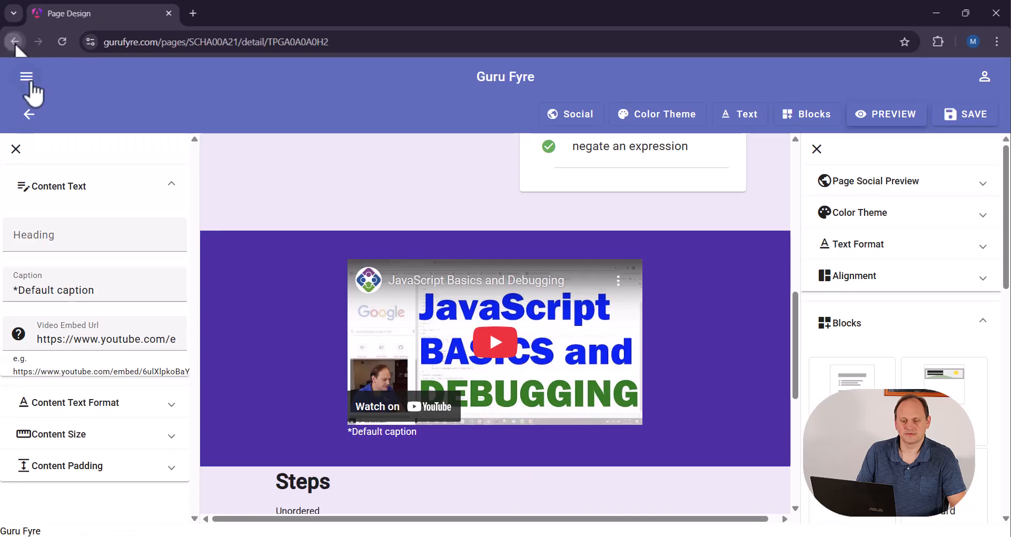
click(29, 114)
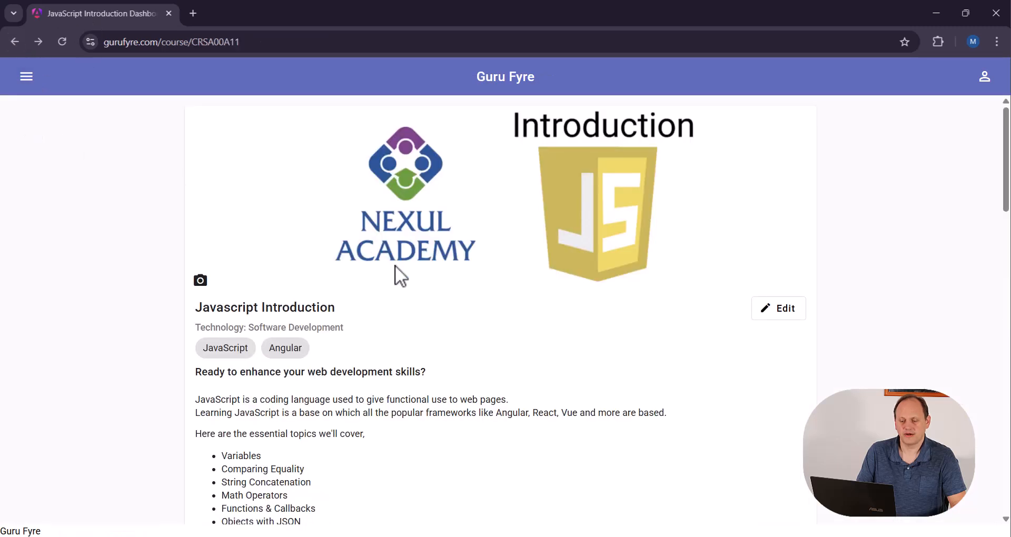
Review the course dashboard's description, Pricing Options, Office Hours and Lessons sections
scroll(492, 353, down, 4)
scroll(515, 374, down, 10)
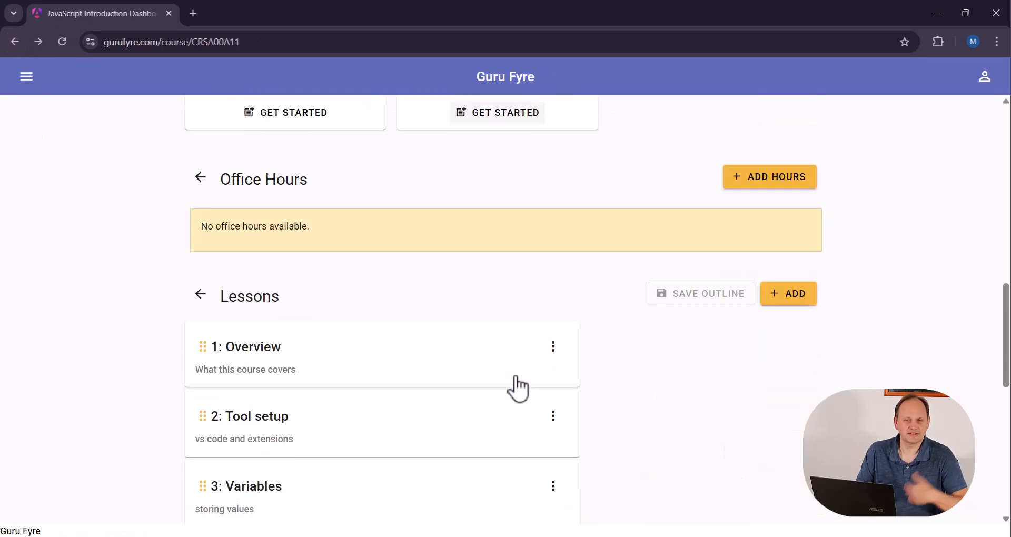
scroll(515, 377, up, 9)
scroll(526, 375, up, 6)
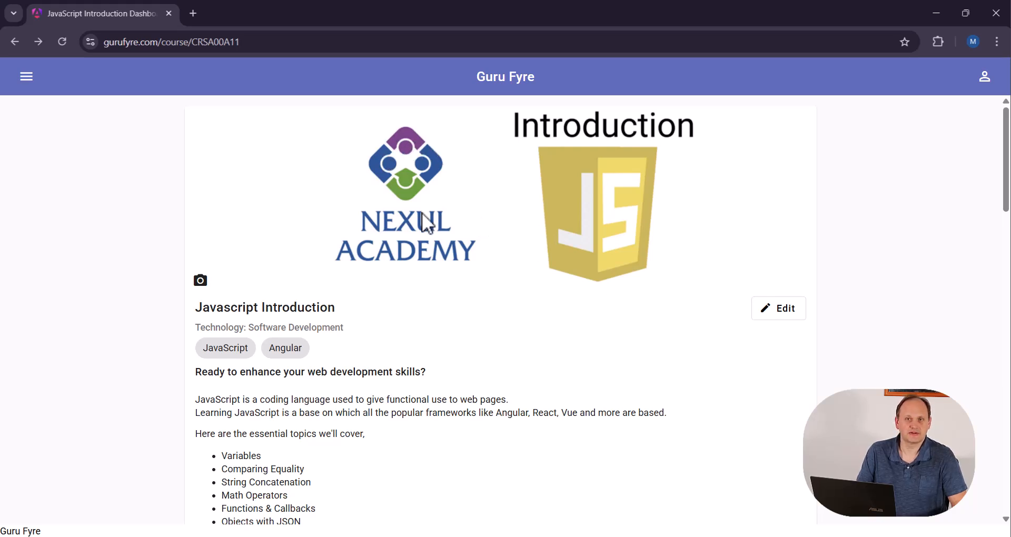
scroll(463, 299, down, 8)
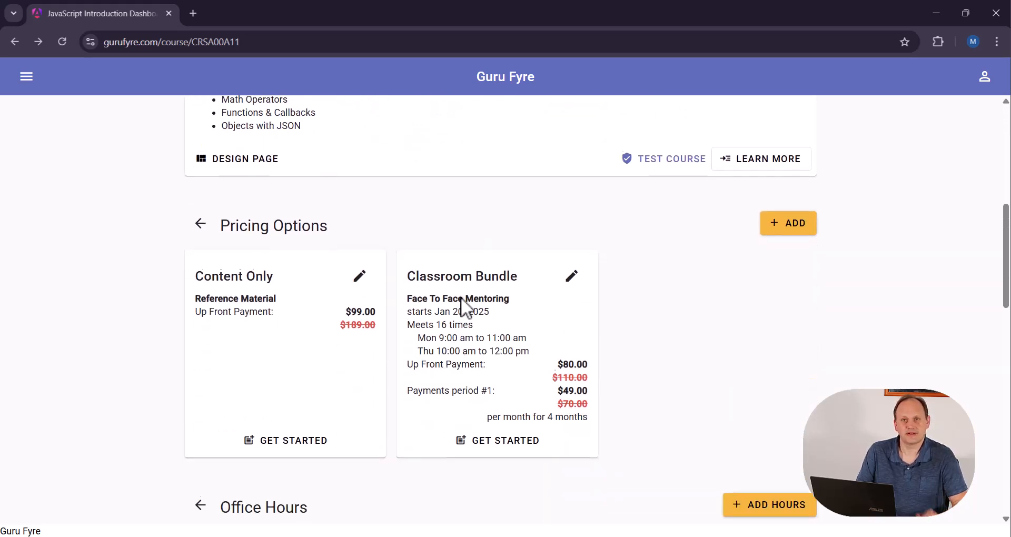
scroll(462, 298, down, 7)
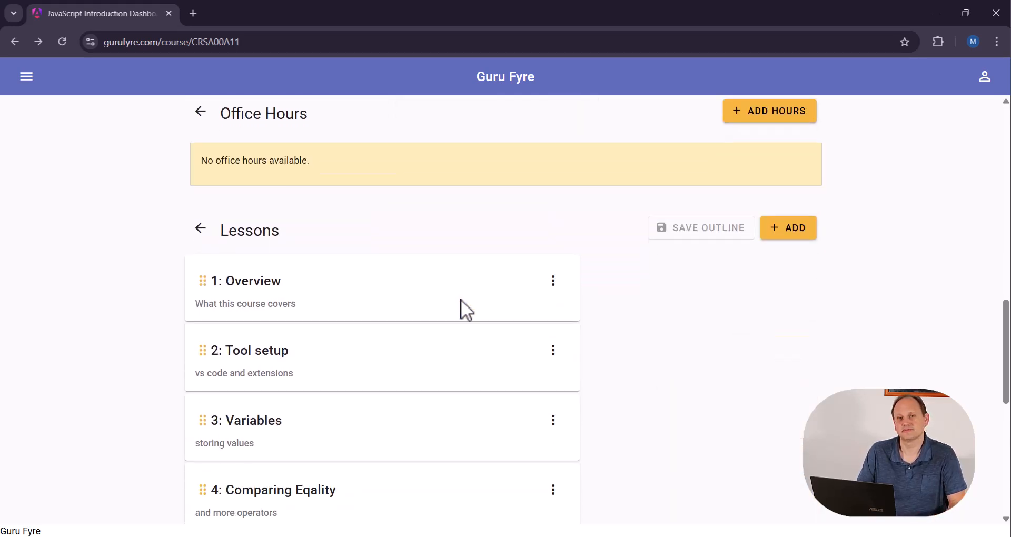